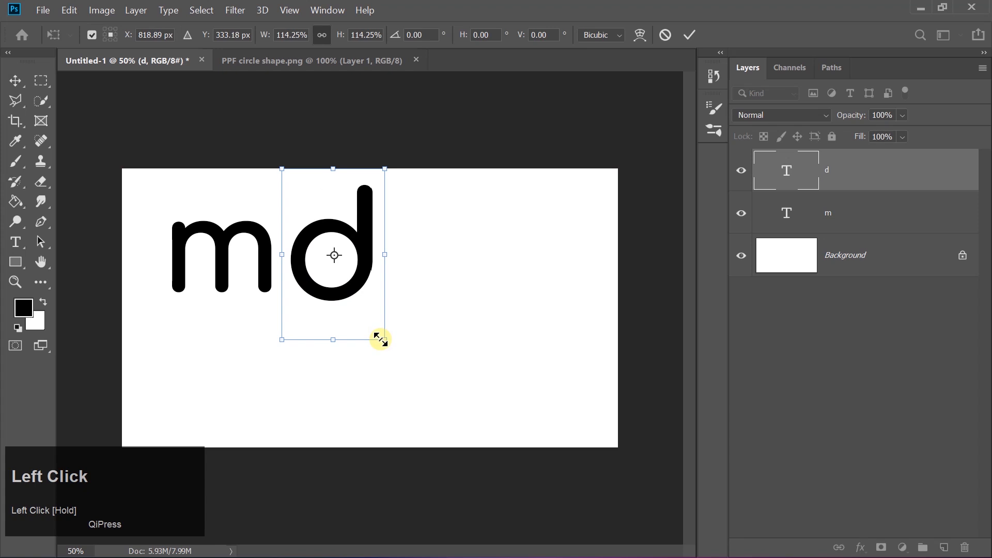
Step: Apply the d's 114.25% scaling and reposition both letters so the m's last stem meets the d's bowl
{"action": "left_click", "coordinate": [690, 37]}
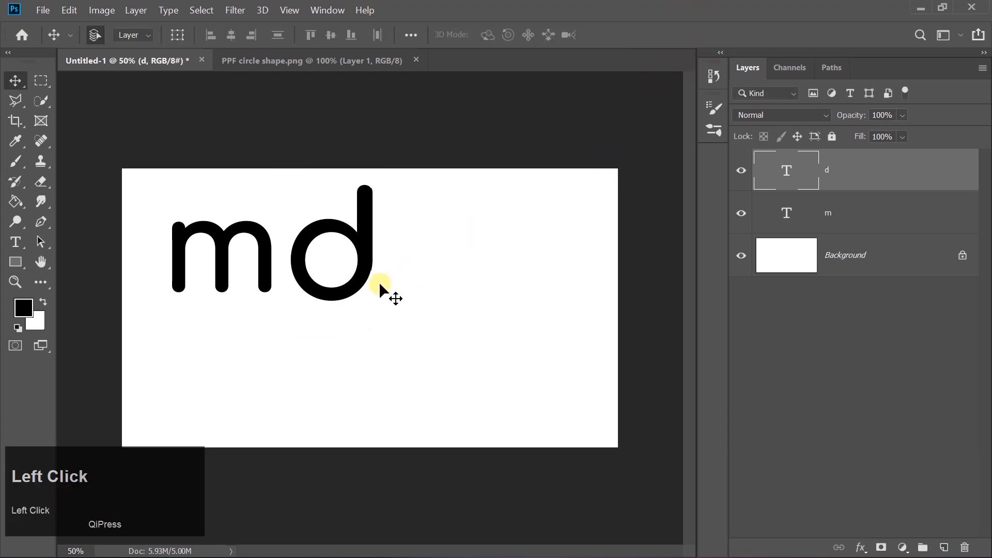
{"action": "left_click_drag", "start_coordinate": [355, 283], "coordinate": [409, 322]}
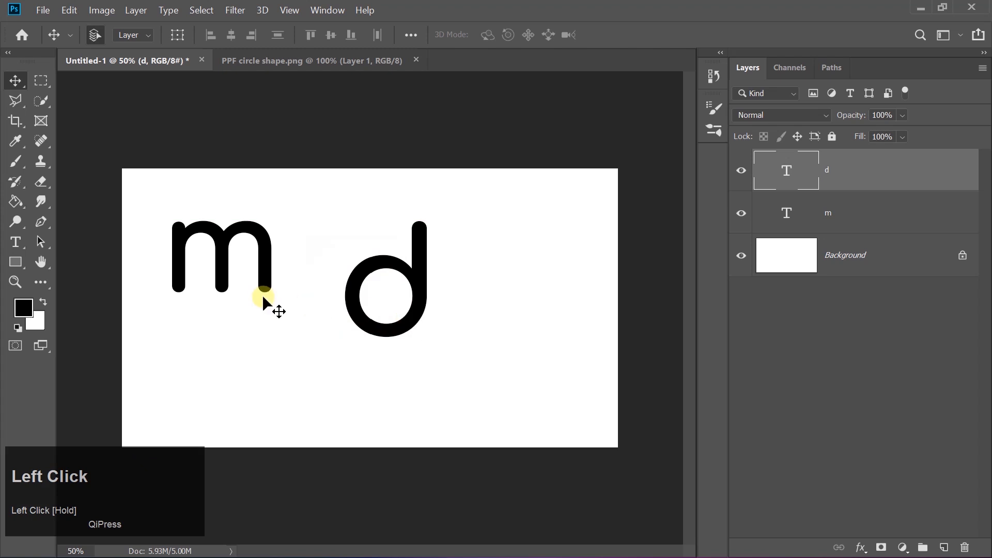
{"action": "left_click_drag", "start_coordinate": [266, 277], "coordinate": [347, 310]}
Step: Nudge the d left in small increments until its bowl overlaps the m's last stem
{"action": "key", "text": "ctrl+equal"}
{"action": "key", "text": "ctrl+equal"}
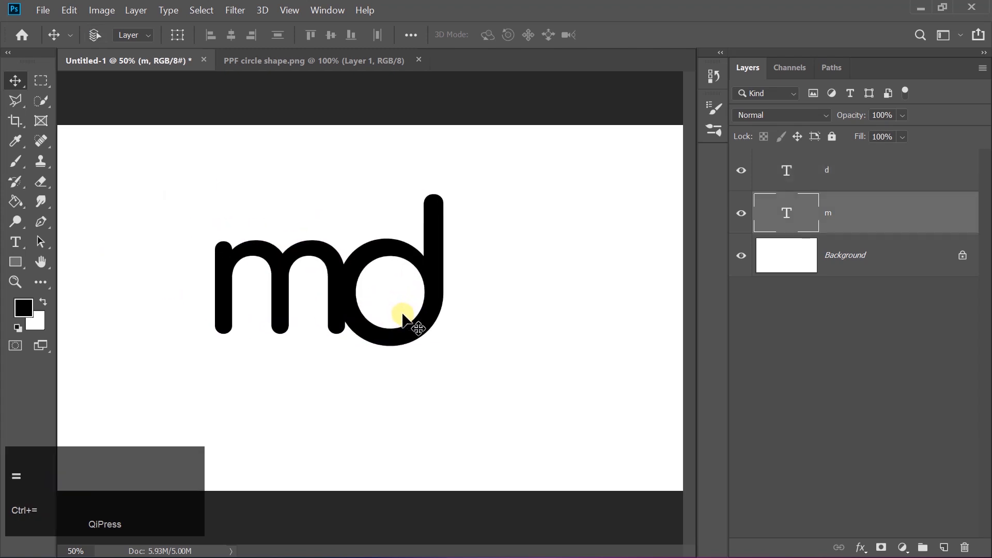
{"action": "left_click", "coordinate": [452, 328]}
{"action": "key", "text": "Left"}
{"action": "key", "text": "Left"}
{"action": "key", "text": "Left"}
{"action": "key", "text": "Left"}
{"action": "key", "text": "Left"}
{"action": "key", "text": "Left"}
{"action": "key", "text": "Left"}
{"action": "key", "text": "Left"}
{"action": "key", "text": "Left"}
{"action": "key", "text": "Left"}
{"action": "key", "text": "Left"}
{"action": "key", "text": "Left"}
{"action": "key", "text": "Left"}
{"action": "key", "text": "Left"}
{"action": "key", "text": "Left"}
{"action": "key", "text": "Left"}
{"action": "key", "text": "Left"}
{"action": "key", "text": "Left"}
{"action": "key", "text": "Left"}
{"action": "key", "text": "Left"}
{"action": "key", "text": "Left"}
{"action": "key", "text": "Left"}
{"action": "key", "text": "Left"}
{"action": "key", "text": "Left"}
{"action": "key", "text": "Left"}
{"action": "key", "text": "Left"}
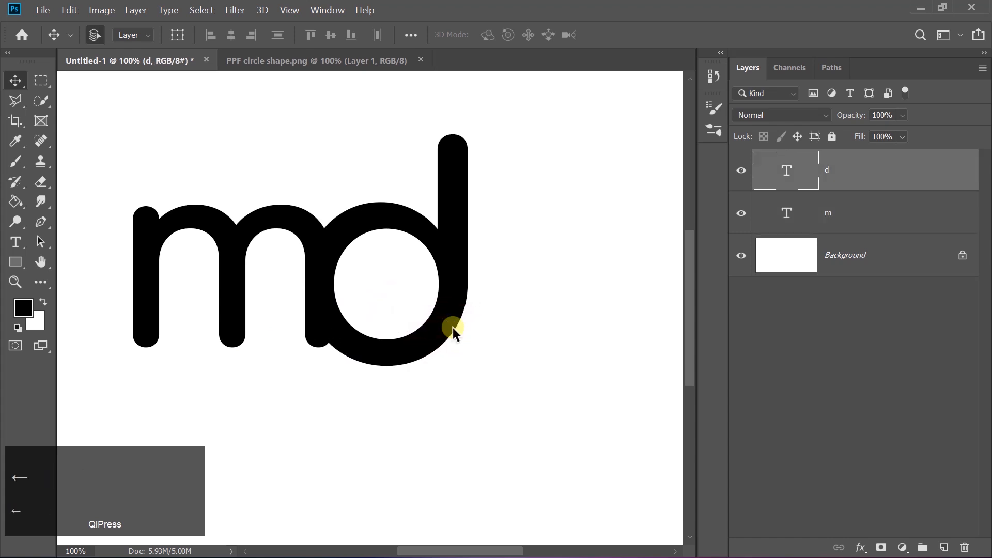
{"action": "key", "text": "Left"}
{"action": "key", "text": "Right"}
Step: Rasterize the m and d type layers
{"action": "left_click", "coordinate": [836, 202]}
{"action": "right_click", "coordinate": [836, 203]}
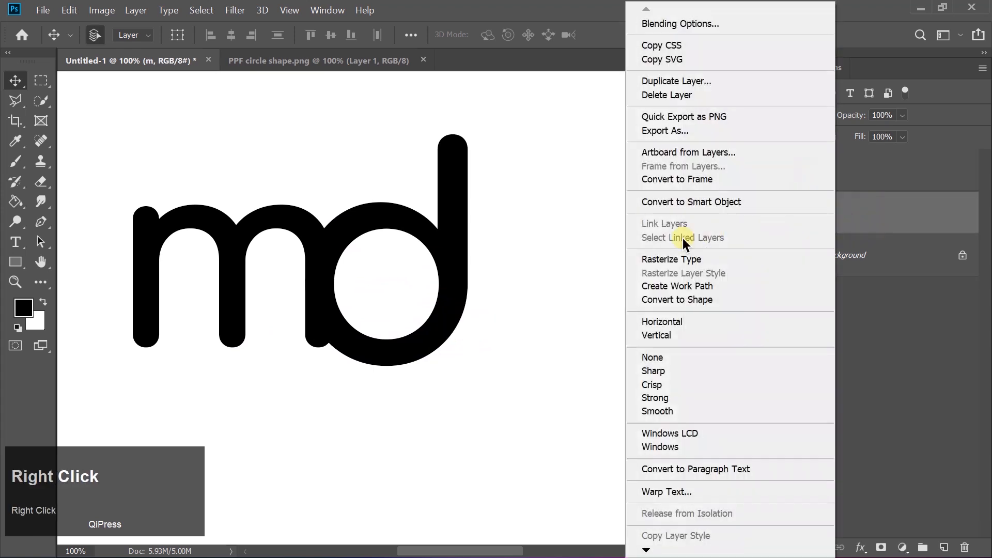
{"action": "left_click", "coordinate": [660, 257]}
{"action": "left_click", "coordinate": [844, 175]}
{"action": "right_click", "coordinate": [844, 175]}
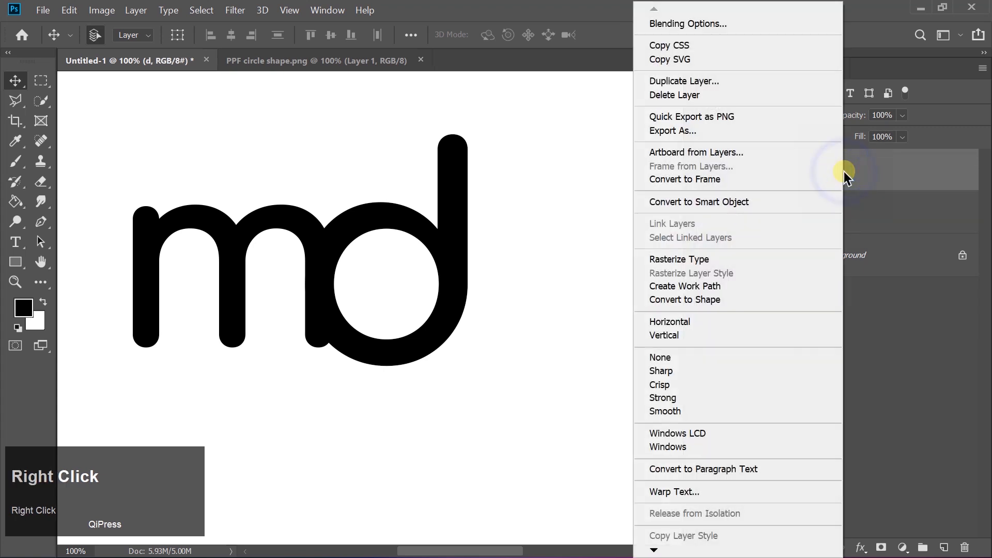
{"action": "left_click", "coordinate": [681, 263]}
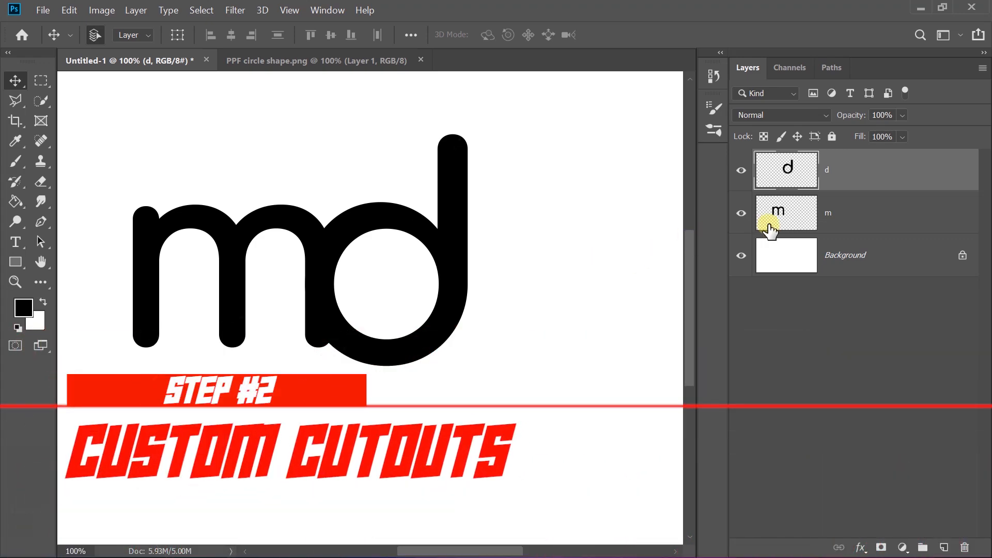
Step: Select everything outside the d's outline and erase the m's last stem end protruding from the bowl on the m layer
{"action": "left_click", "coordinate": [787, 167], "text": "ctrl"}
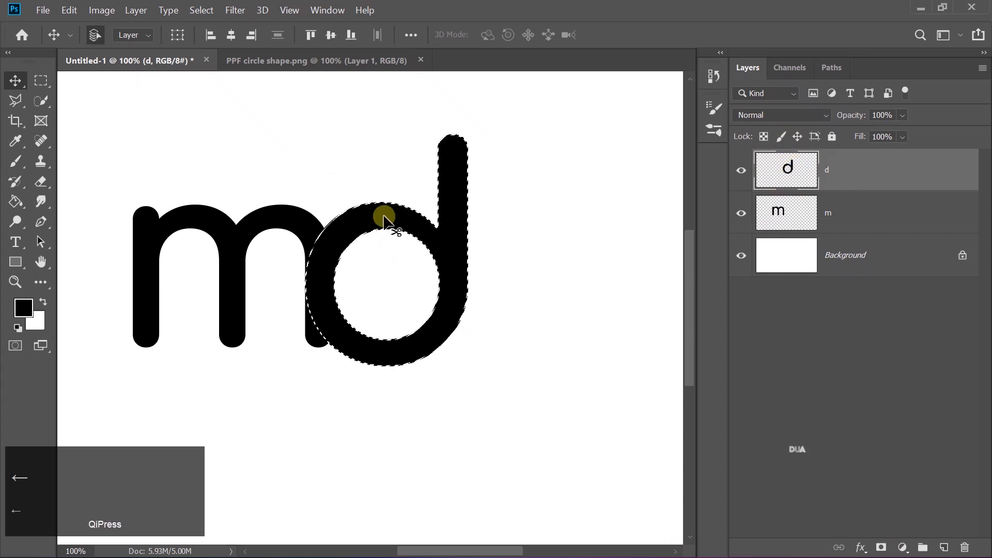
{"action": "key", "text": "ctrl+shift+i"}
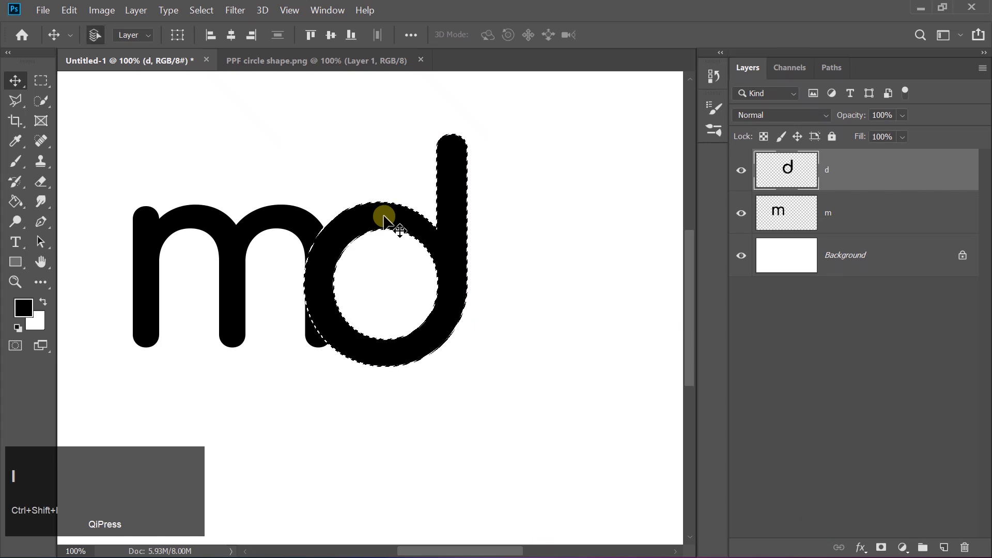
{"action": "left_click", "coordinate": [793, 212]}
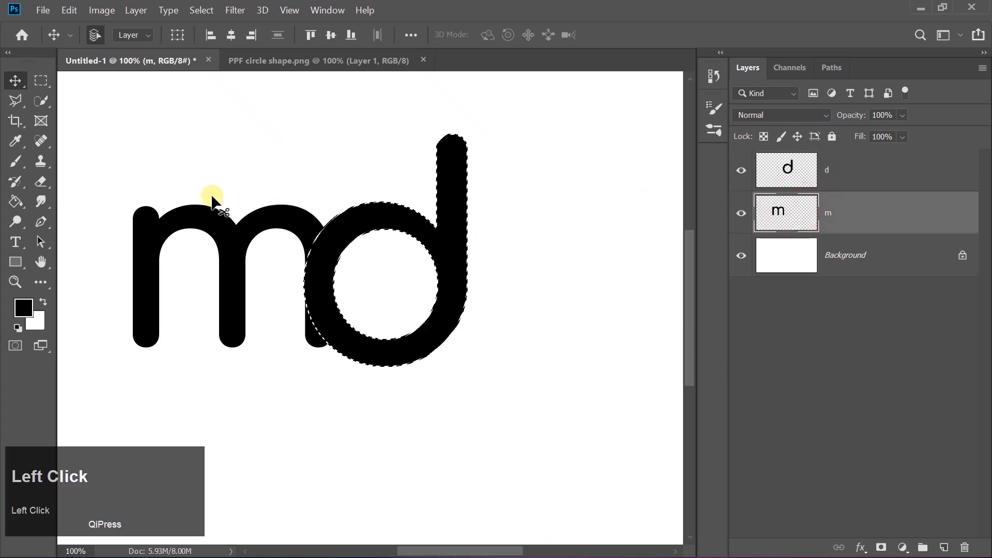
{"action": "left_click", "coordinate": [41, 182]}
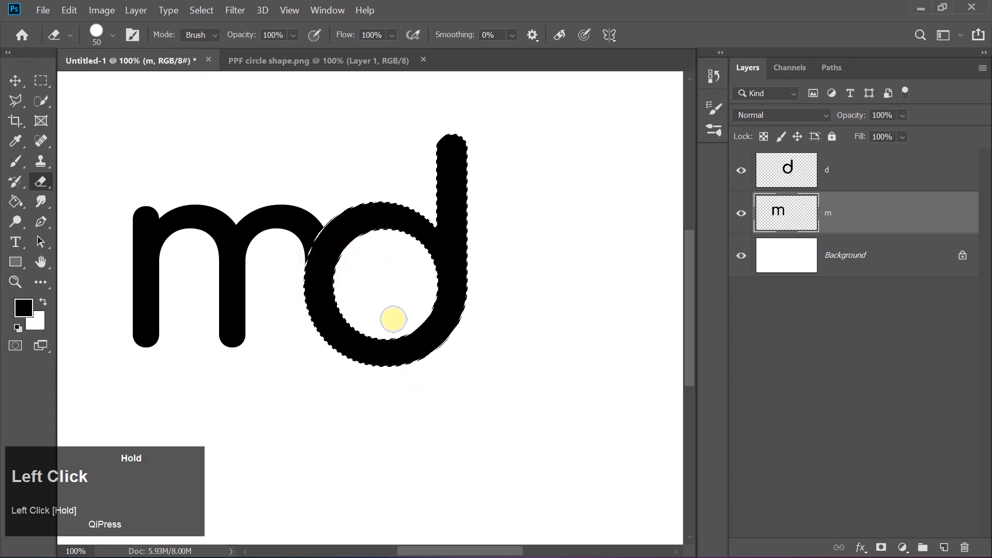
{"action": "left_click_drag", "start_coordinate": [316, 324], "coordinate": [337, 328]}
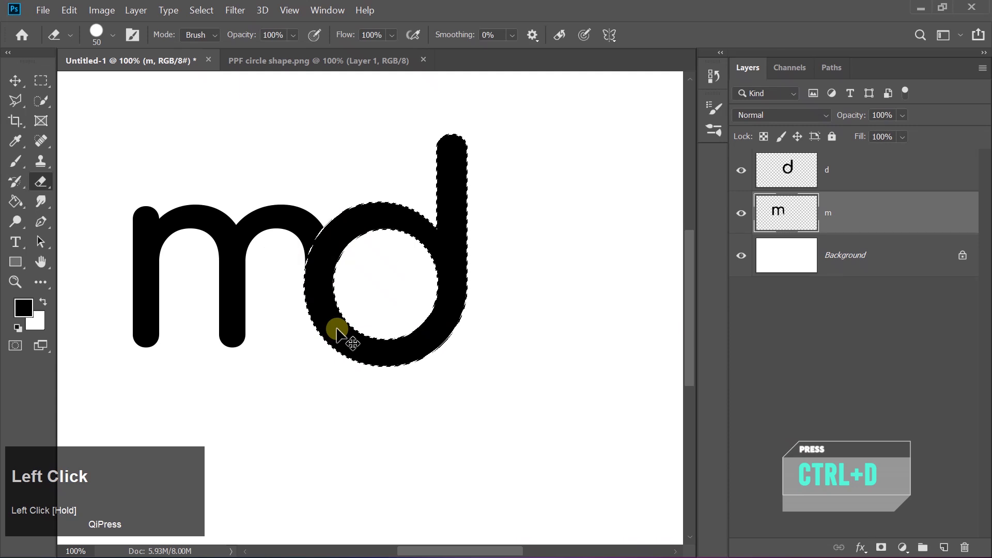
{"action": "key", "text": "ctrl+d"}
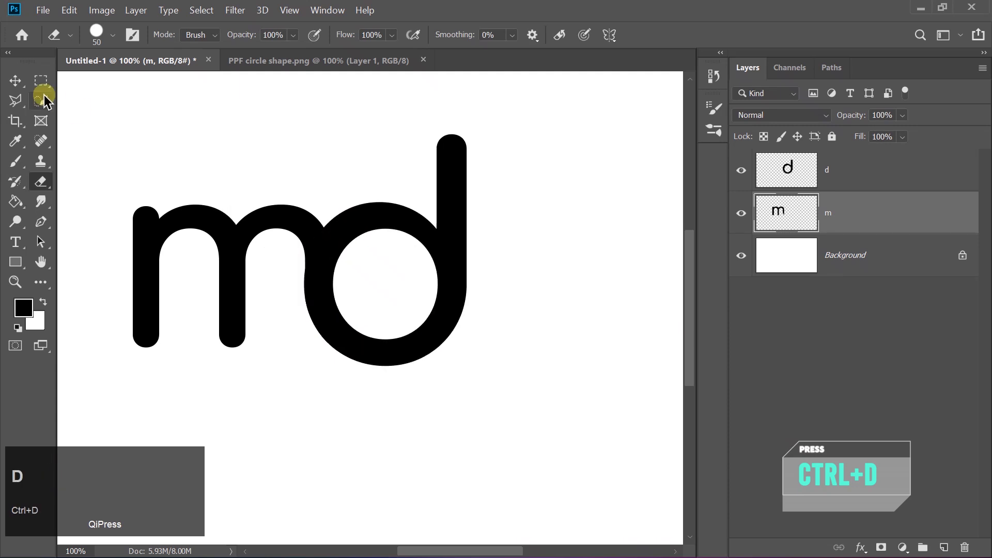
{"action": "left_click", "coordinate": [16, 81]}
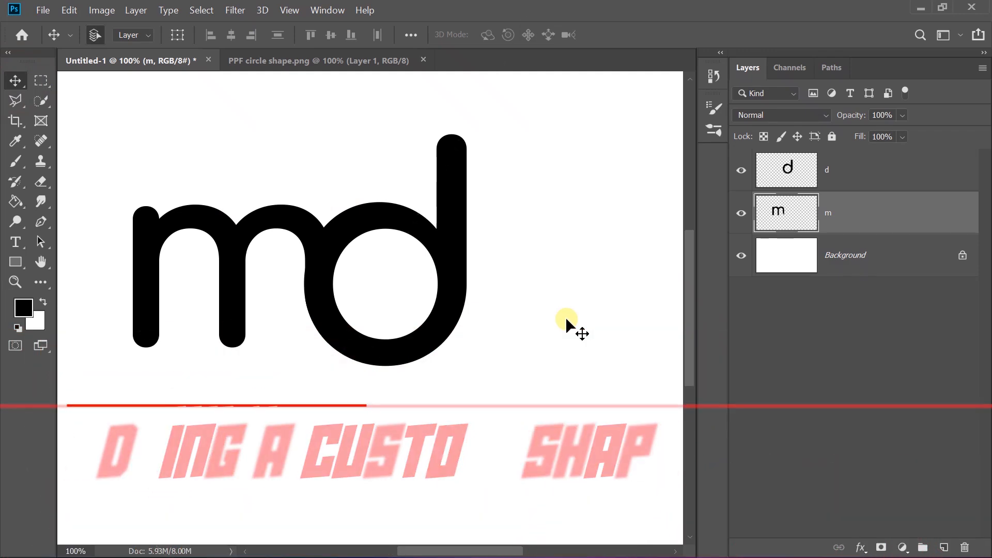
Step: Draw a closed Pen shape about 108 by 155 px around the m's upper-left corner, curving from the first arch to the outer stem edge
{"action": "left_click", "coordinate": [565, 317]}
{"action": "key", "text": "ctrl+equal"}
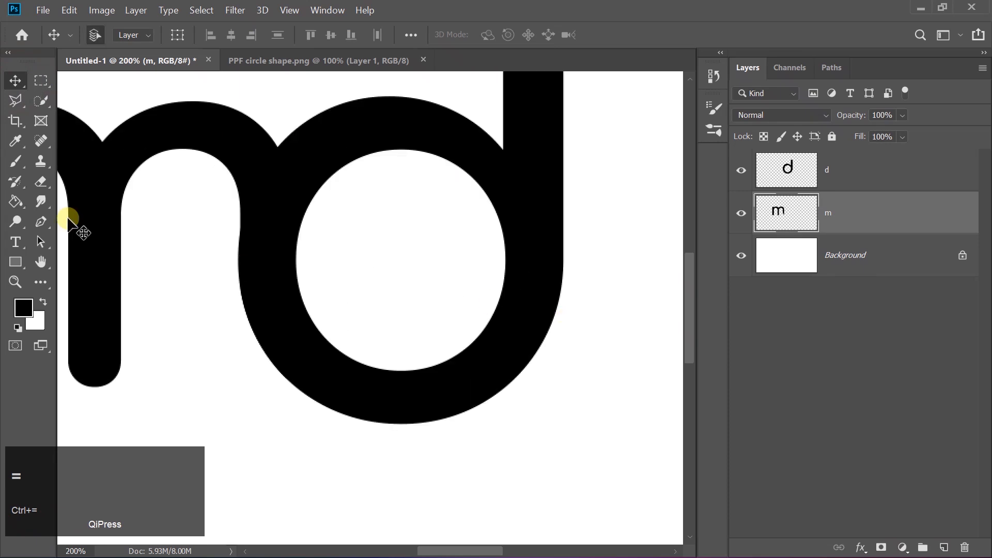
{"action": "left_click", "coordinate": [41, 223]}
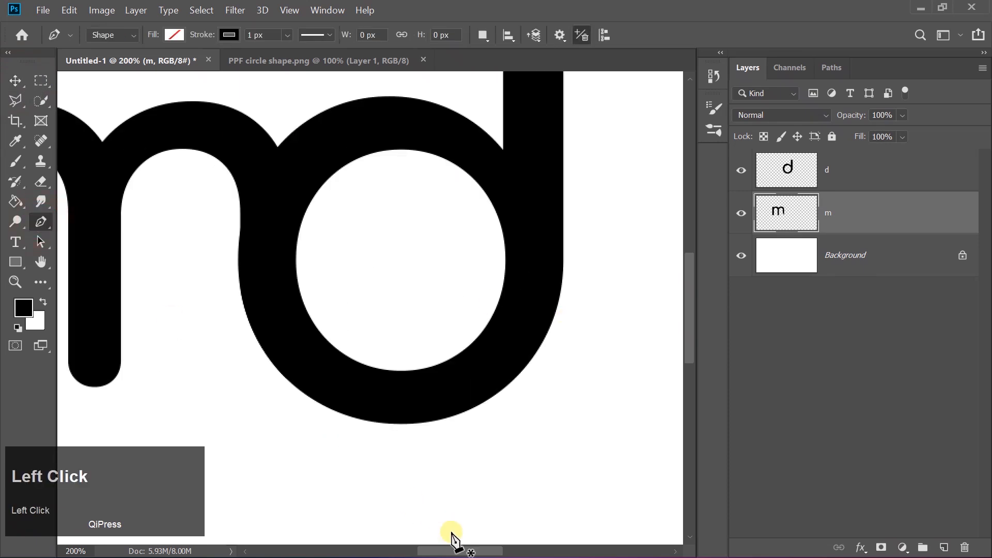
{"action": "left_click_drag", "start_coordinate": [452, 550], "coordinate": [406, 537]}
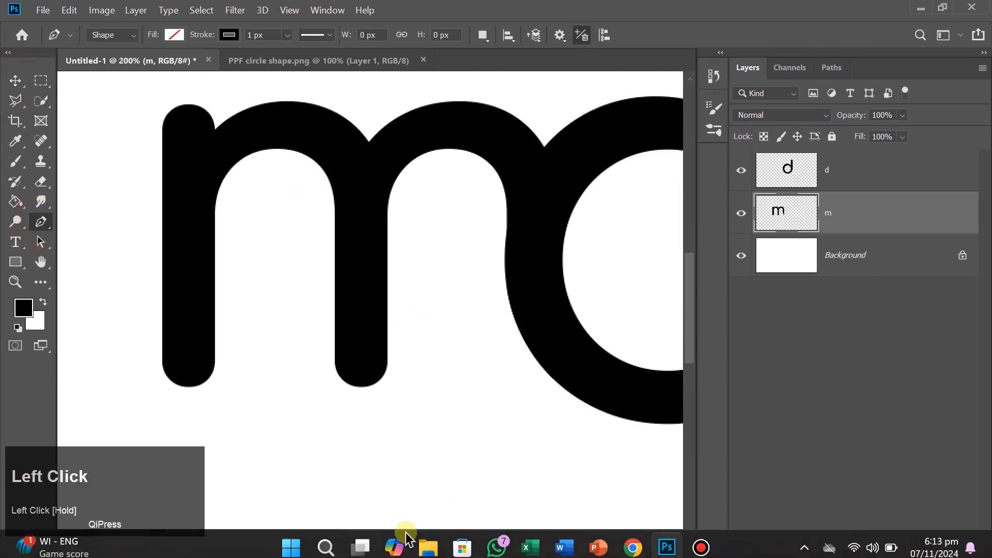
{"action": "left_click", "coordinate": [225, 120]}
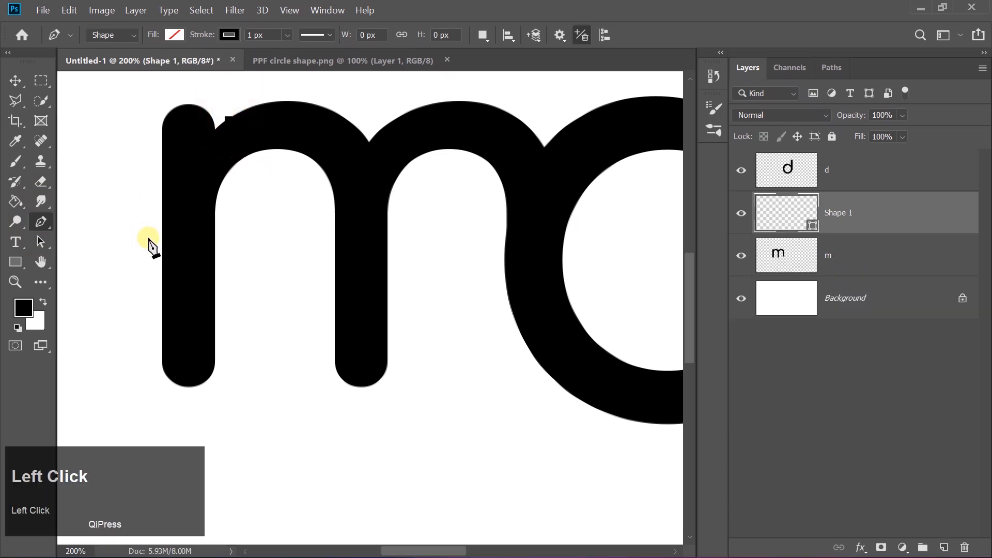
{"action": "left_click_drag", "start_coordinate": [161, 223], "coordinate": [153, 289]}
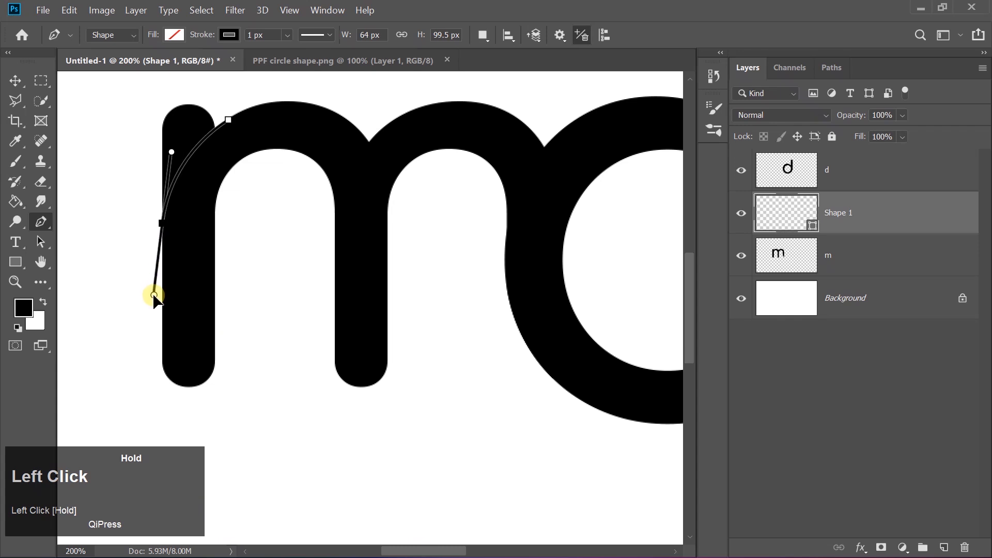
{"action": "left_click_drag", "start_coordinate": [154, 296], "coordinate": [158, 296]}
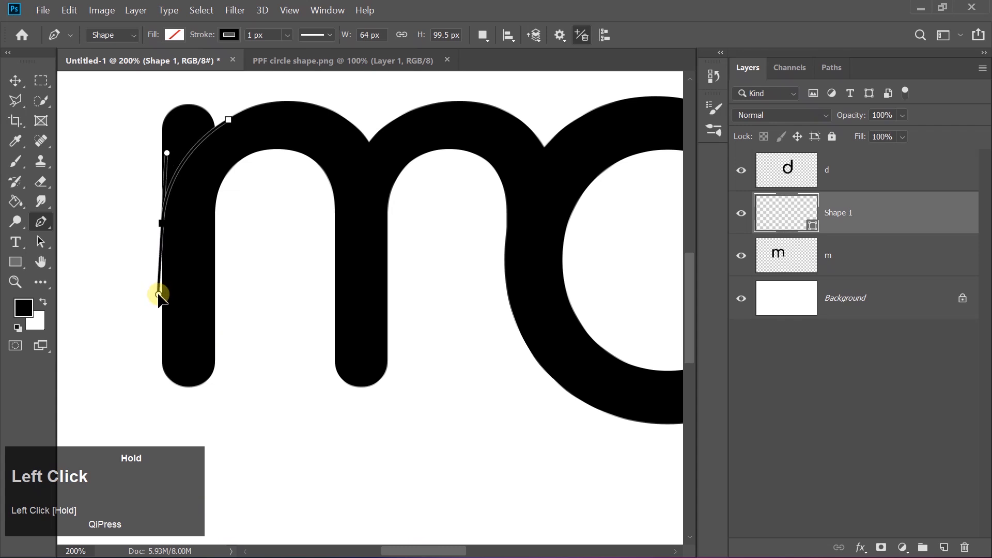
{"action": "left_click_drag", "start_coordinate": [159, 295], "coordinate": [160, 289]}
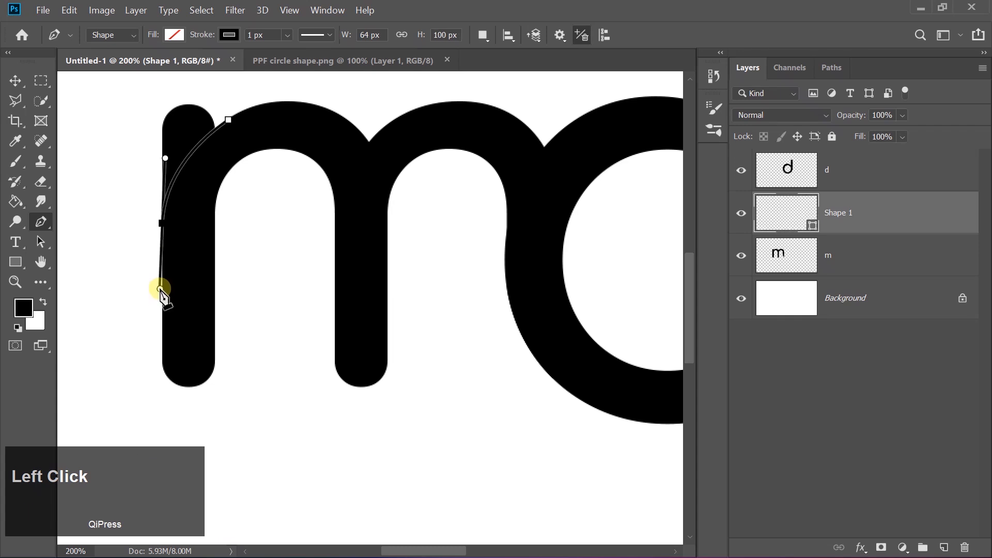
{"action": "left_click", "coordinate": [117, 183]}
{"action": "left_click", "coordinate": [152, 84]}
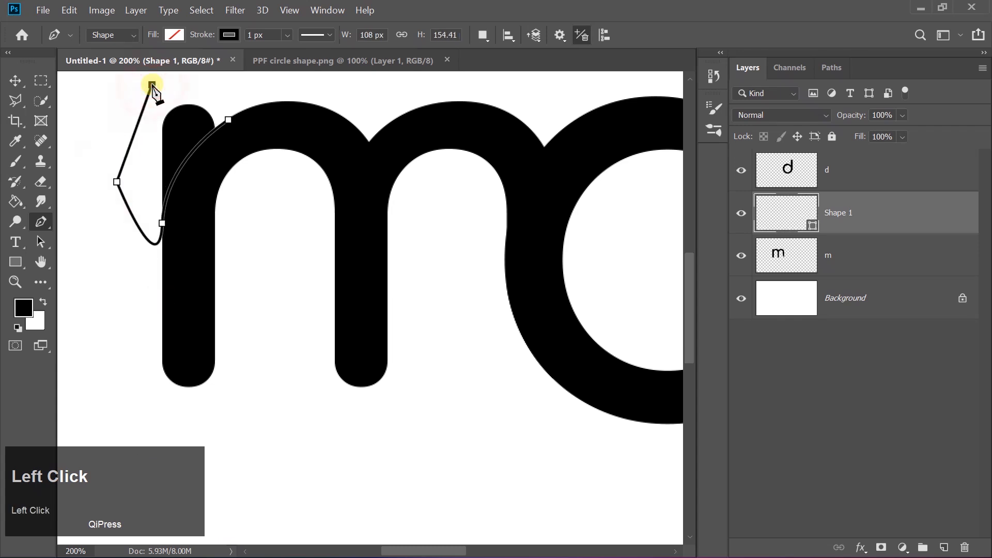
{"action": "left_click_drag", "start_coordinate": [206, 93], "coordinate": [221, 105]}
{"action": "left_click", "coordinate": [221, 105]}
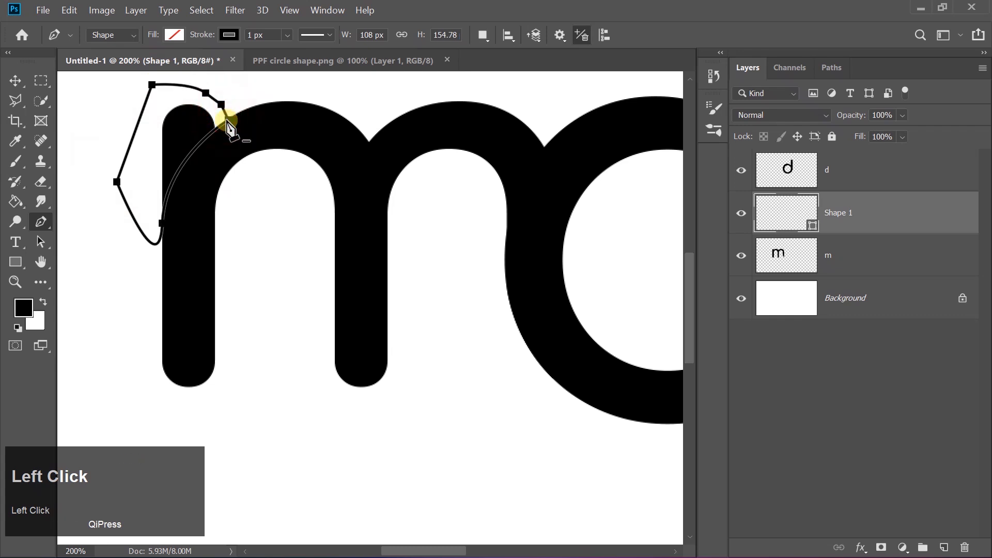
Step: Convert the pen path into a new anti-aliased selection with a 0-pixel feather
{"action": "right_click", "coordinate": [195, 120]}
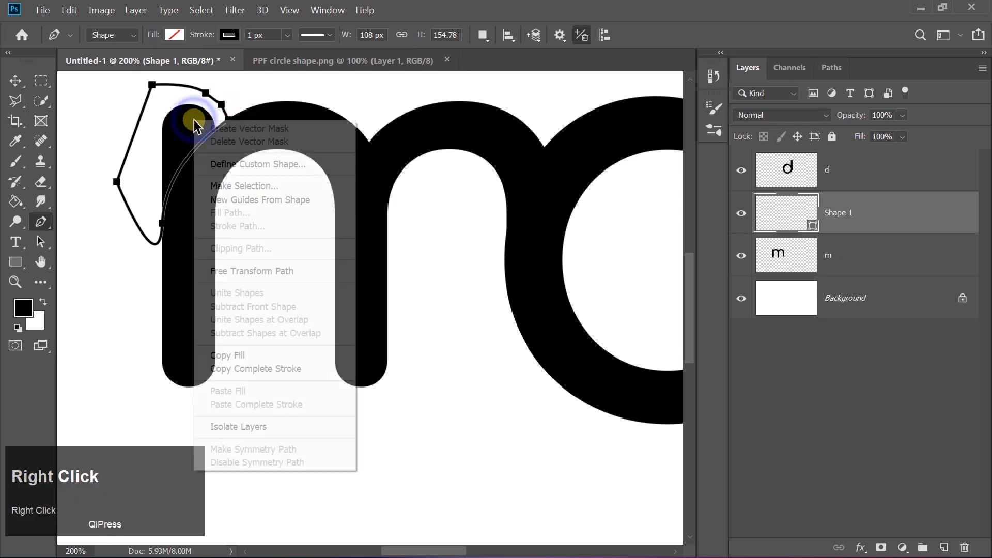
{"action": "left_click", "coordinate": [230, 187]}
{"action": "key", "text": "Return"}
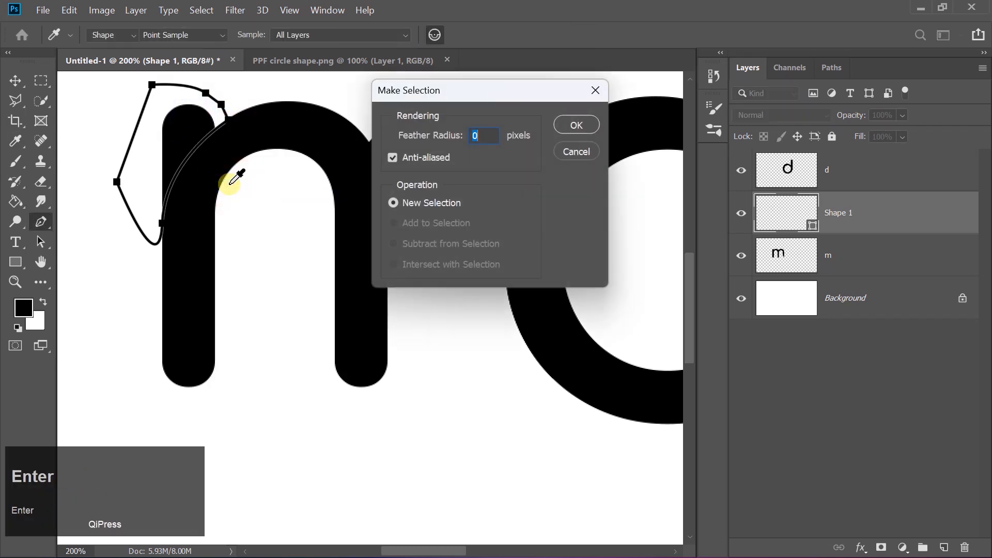
Step: Erase the m layer's upper-left corner inside the selection, deselect, and delete the Shape 1 layer
{"action": "left_click", "coordinate": [789, 261]}
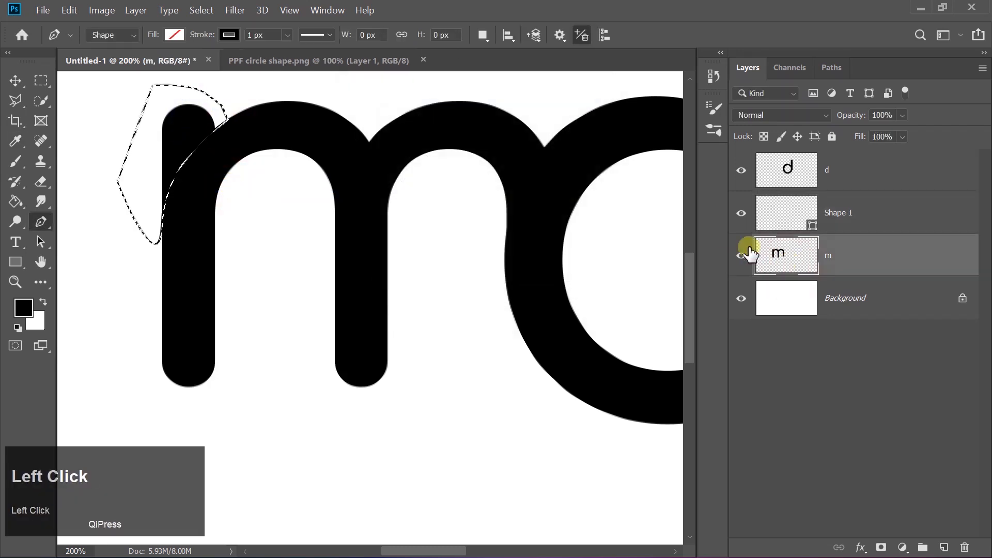
{"action": "left_click", "coordinate": [40, 182]}
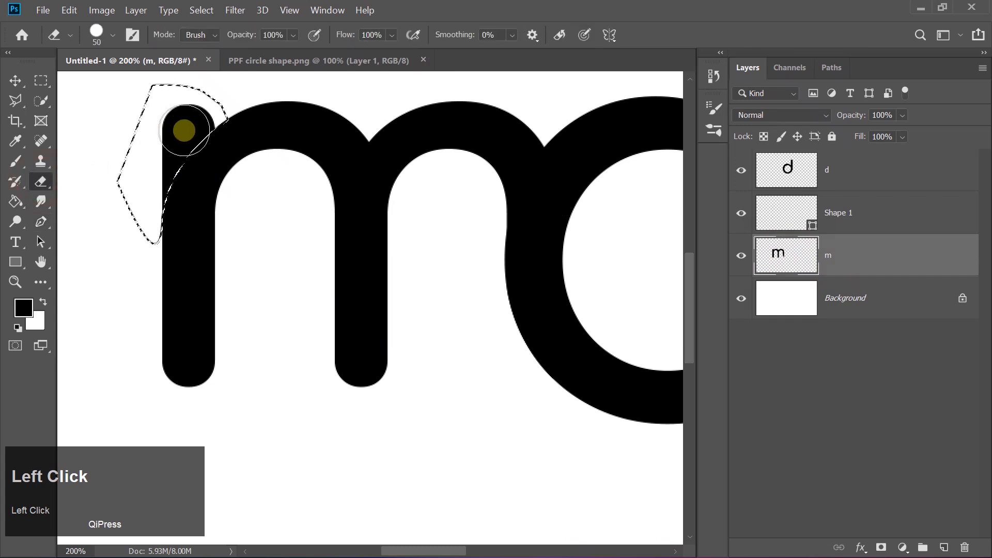
{"action": "mouse_move", "coordinate": [181, 126]}
{"action": "left_mouse_down"}
{"action": "mouse_move", "coordinate": [146, 199]}
{"action": "mouse_move", "coordinate": [177, 122]}
{"action": "left_mouse_up"}
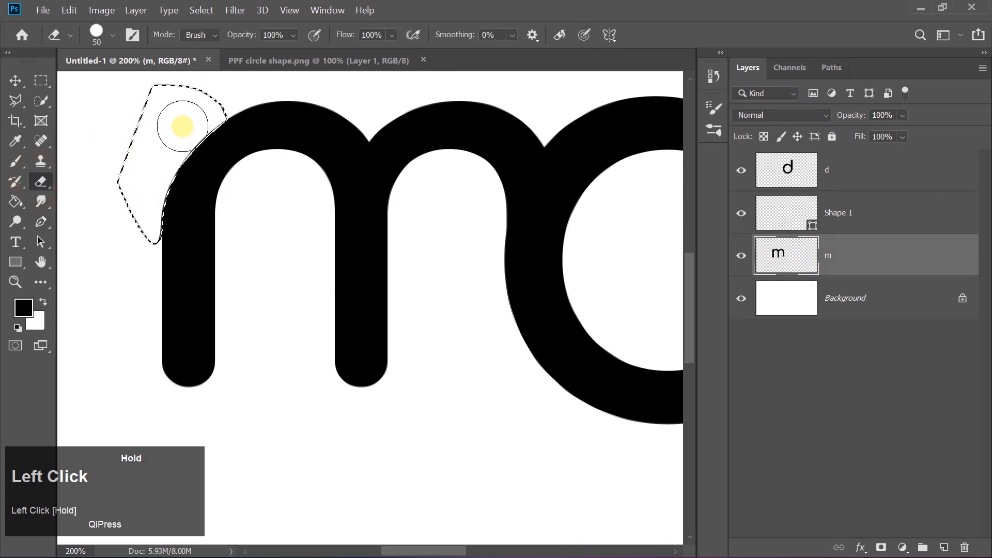
{"action": "key", "text": "ctrl+d"}
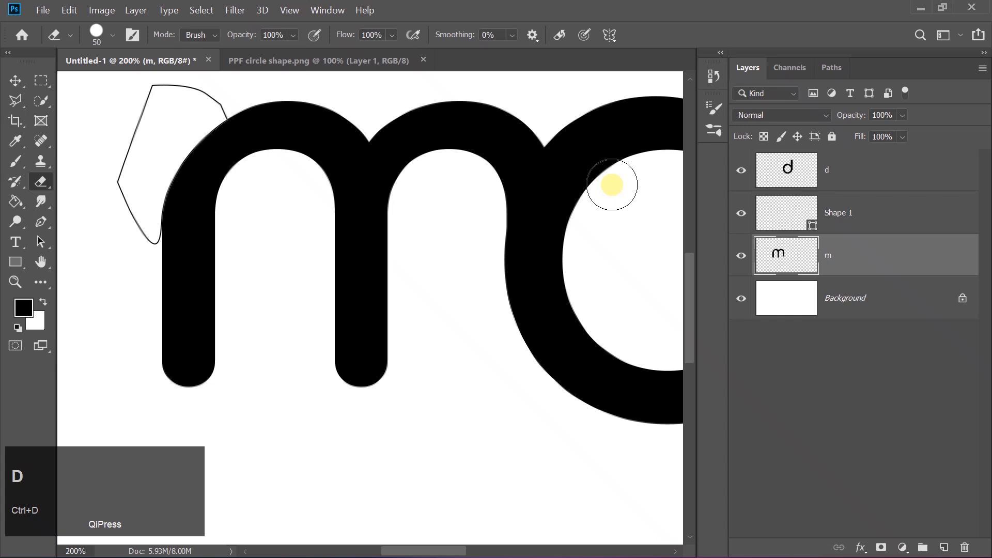
{"action": "left_click", "coordinate": [849, 217]}
{"action": "key", "text": "Delete"}
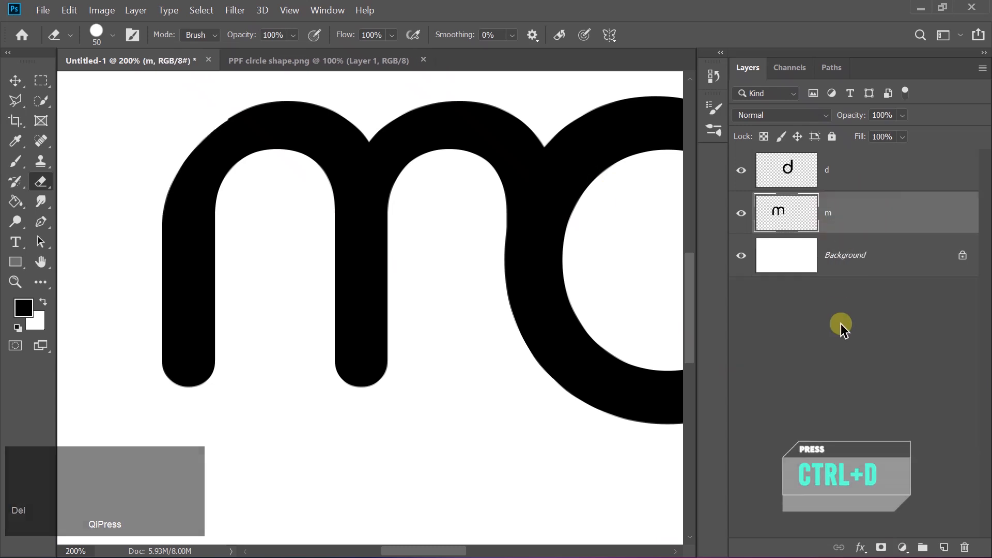
{"action": "key", "text": "ctrl+minus"}
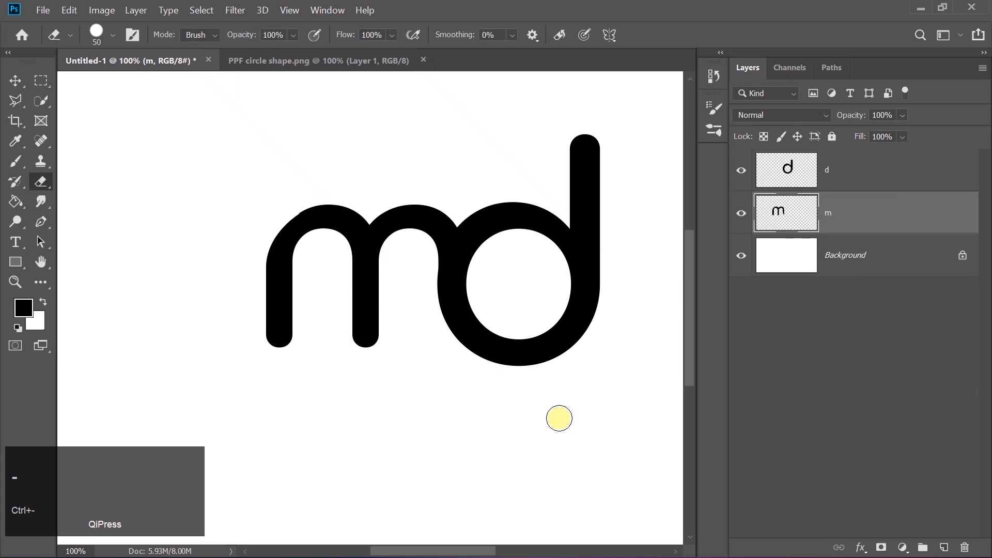
Step: On the d layer, draw a closed Pen shape about 73 by 156 px across the bowl's upper-left part, following the m's last arch edge
{"action": "left_click", "coordinate": [44, 219]}
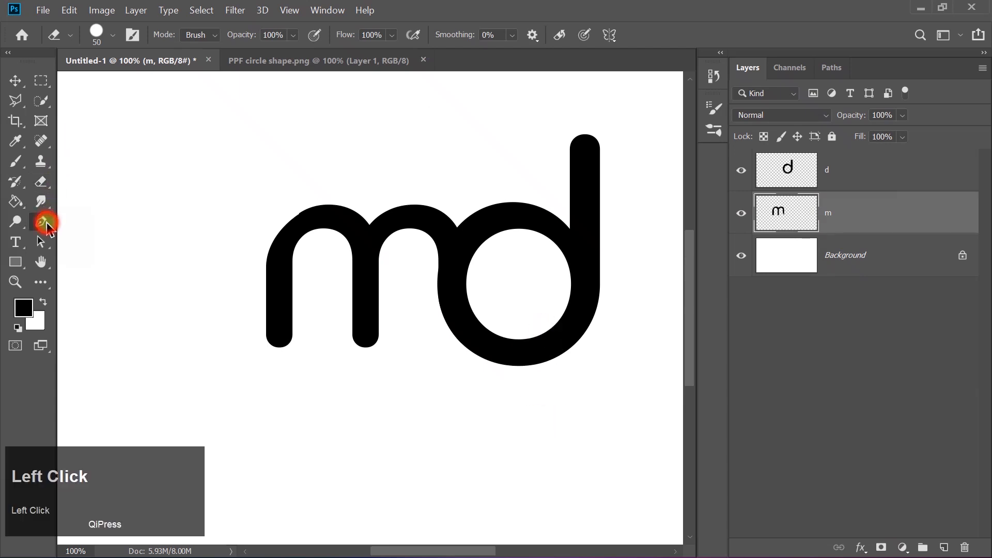
{"action": "key", "text": "ctrl+equal"}
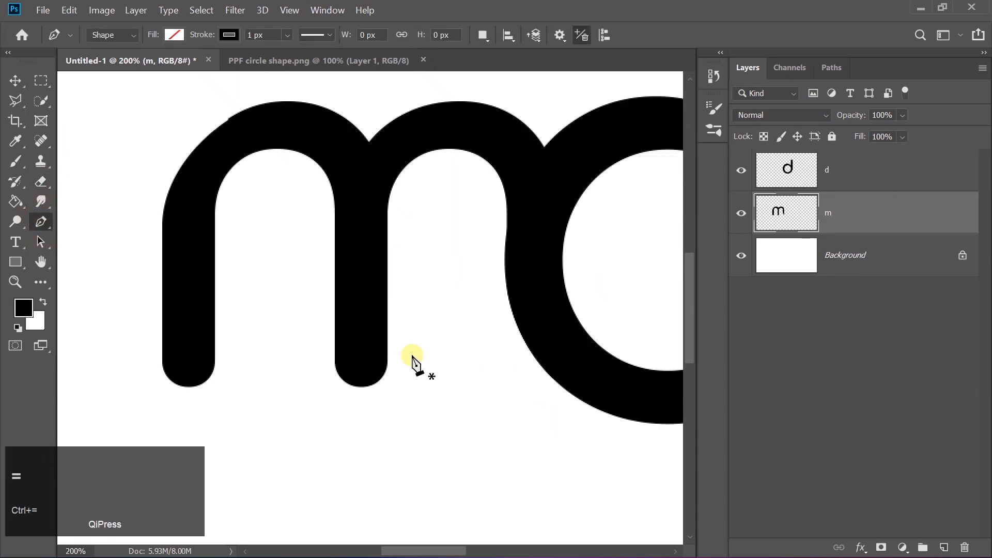
{"action": "left_click", "coordinate": [415, 549]}
{"action": "left_click_drag", "start_coordinate": [416, 548], "coordinate": [436, 548]}
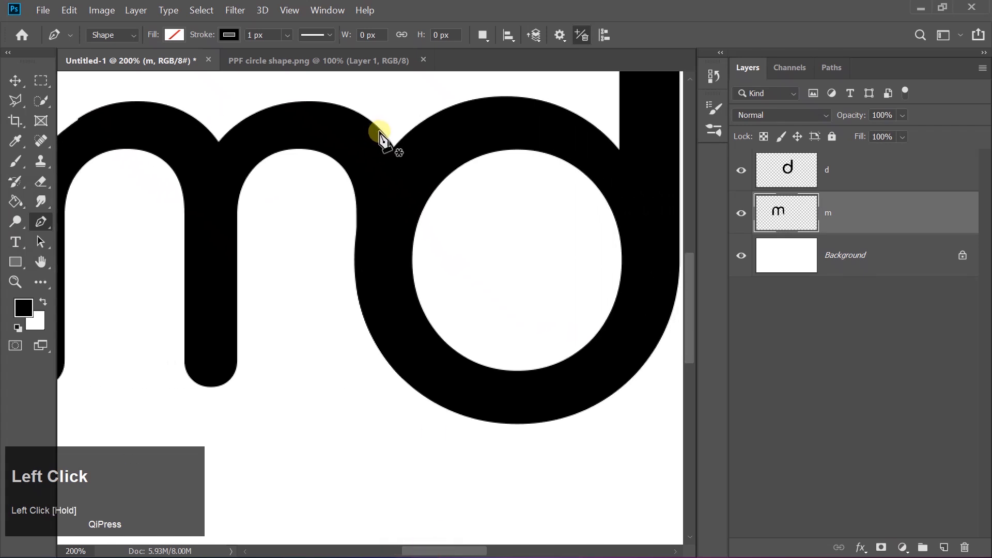
{"action": "left_click", "coordinate": [782, 169]}
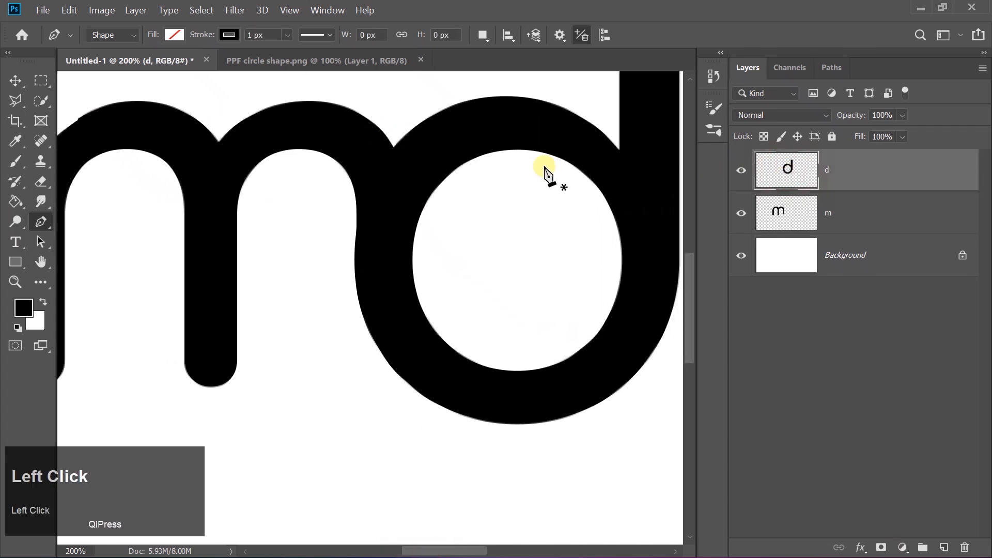
{"action": "left_click", "coordinate": [384, 135]}
{"action": "left_click_drag", "start_coordinate": [416, 235], "coordinate": [414, 305]}
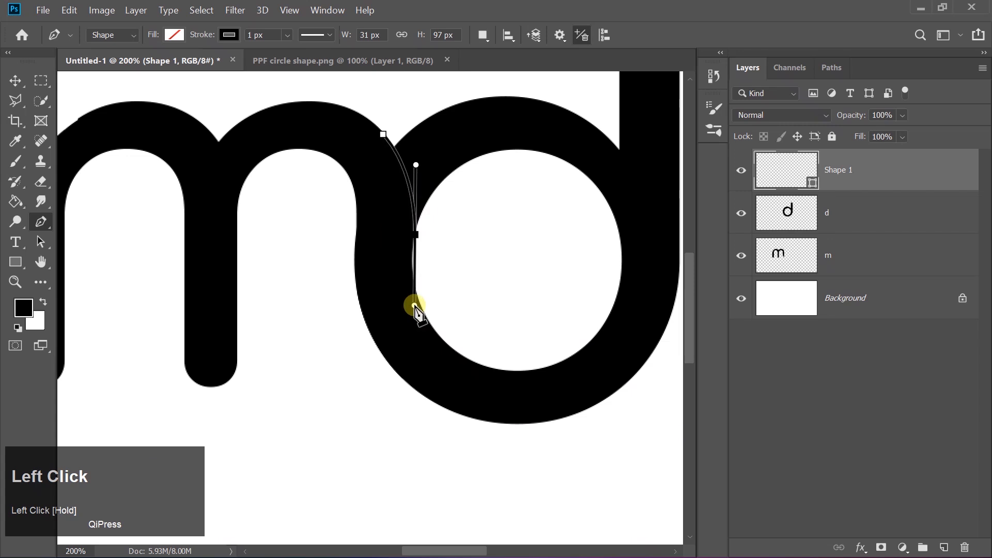
{"action": "left_click", "coordinate": [455, 211]}
{"action": "left_click_drag", "start_coordinate": [399, 105], "coordinate": [369, 84]}
{"action": "left_click", "coordinate": [382, 135]}
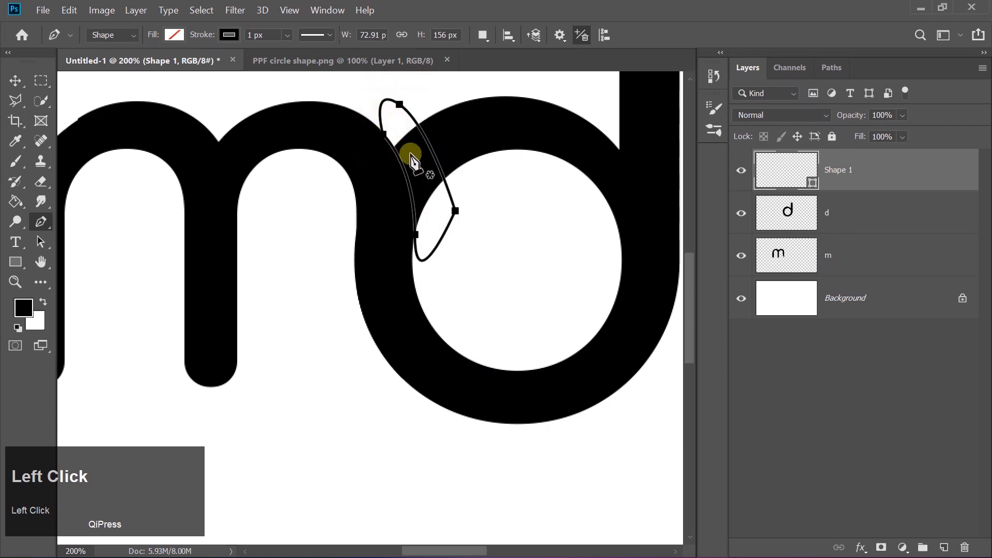
Step: Convert the closed pen path over the d's bowl into a selection
{"action": "right_click", "coordinate": [410, 153]}
{"action": "left_click", "coordinate": [446, 221]}
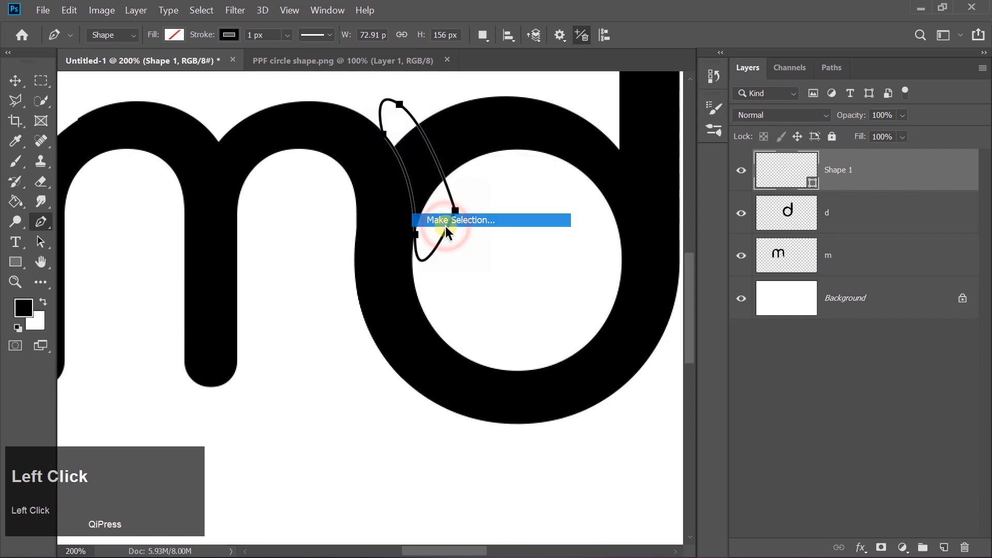
{"action": "key", "text": "Return"}
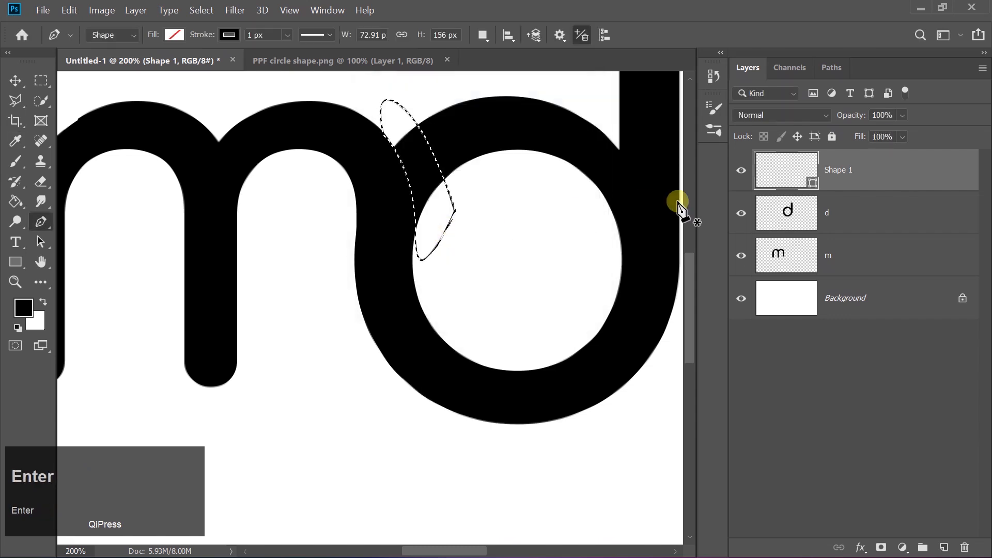
Step: Erase the part of the d layer inside the selection to cut a gap beside the m, deselect, and delete the Shape 1 layer
{"action": "left_click", "coordinate": [41, 182]}
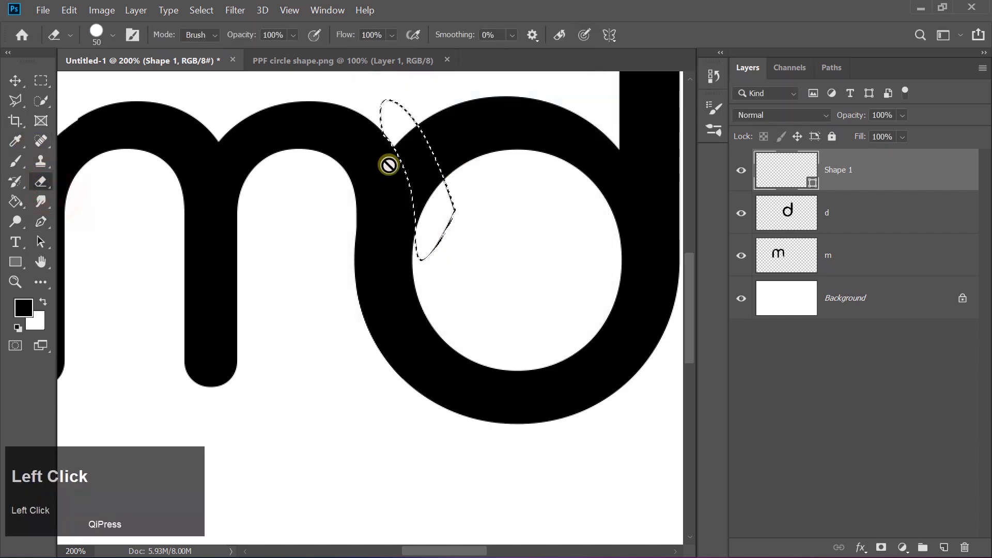
{"action": "left_click", "coordinate": [787, 211]}
{"action": "mouse_move", "coordinate": [398, 126]}
{"action": "left_mouse_down"}
{"action": "mouse_move", "coordinate": [452, 274]}
{"action": "mouse_move", "coordinate": [415, 162]}
{"action": "mouse_move", "coordinate": [453, 179]}
{"action": "mouse_move", "coordinate": [463, 237]}
{"action": "left_mouse_up"}
{"action": "key", "text": "ctrl+d"}
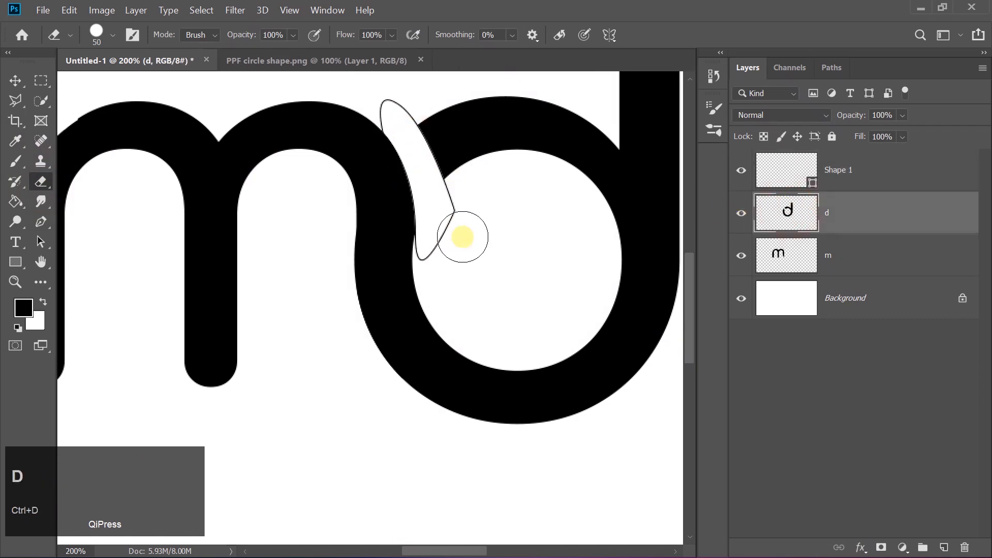
{"action": "left_click", "coordinate": [827, 170]}
{"action": "key", "text": "Delete"}
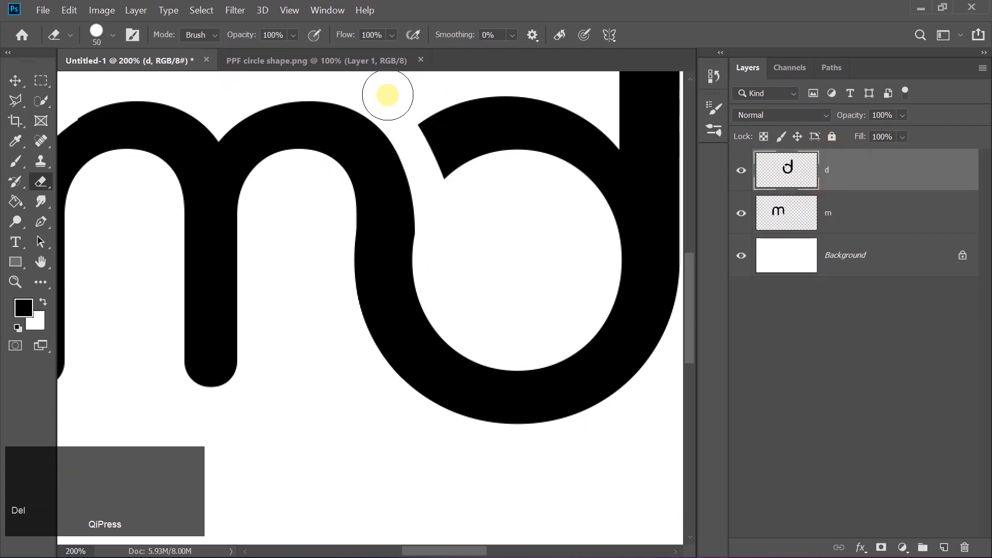
Step: Copy the blue circular logo from PPF circle shape.png into the Untitled-1 document
{"action": "key", "text": "ctrl+minus"}
{"action": "left_click", "coordinate": [13, 80]}
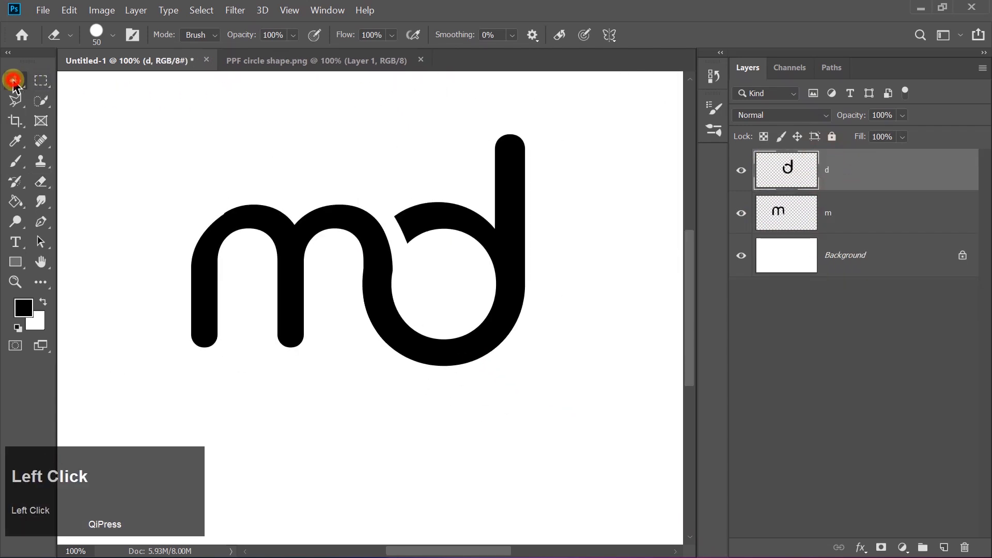
{"action": "left_click", "coordinate": [317, 61]}
{"action": "left_click_drag", "start_coordinate": [430, 276], "coordinate": [448, 287]}
Step: Scale the circular logo down proportionally to fit inside the d's bowl with an even gap and nudge it up to centre it
{"action": "key", "text": "ctrl+t"}
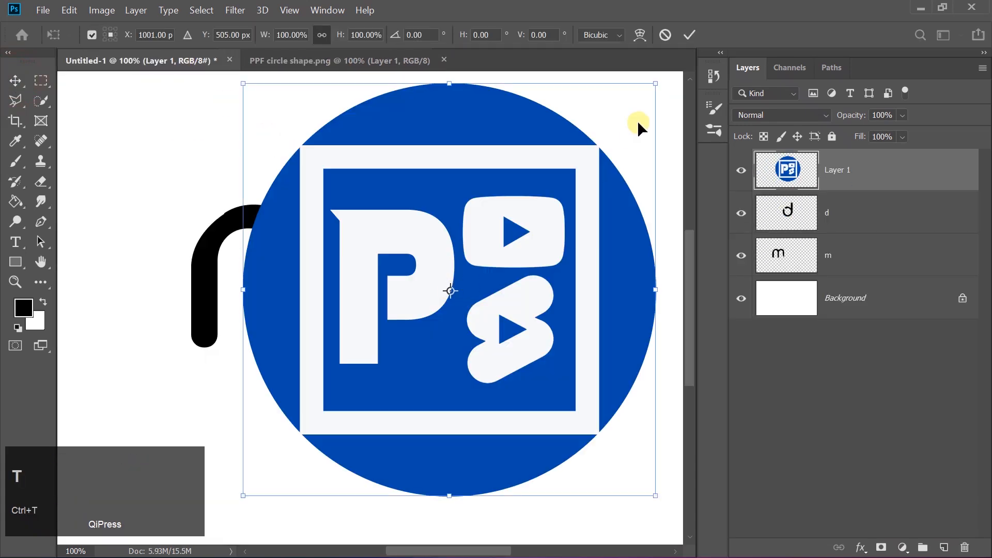
{"action": "left_click_drag", "start_coordinate": [652, 85], "coordinate": [347, 381]}
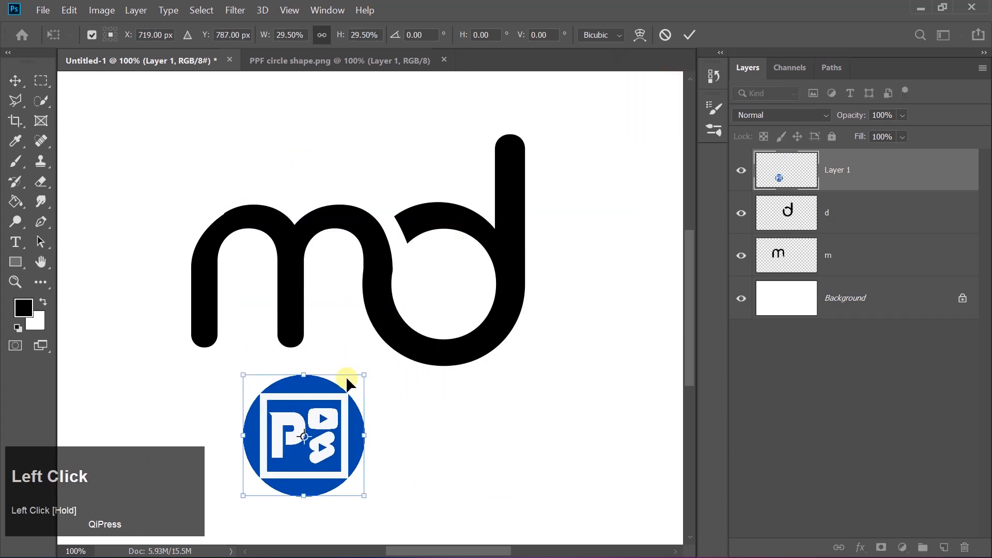
{"action": "left_click_drag", "start_coordinate": [352, 435], "coordinate": [476, 287]}
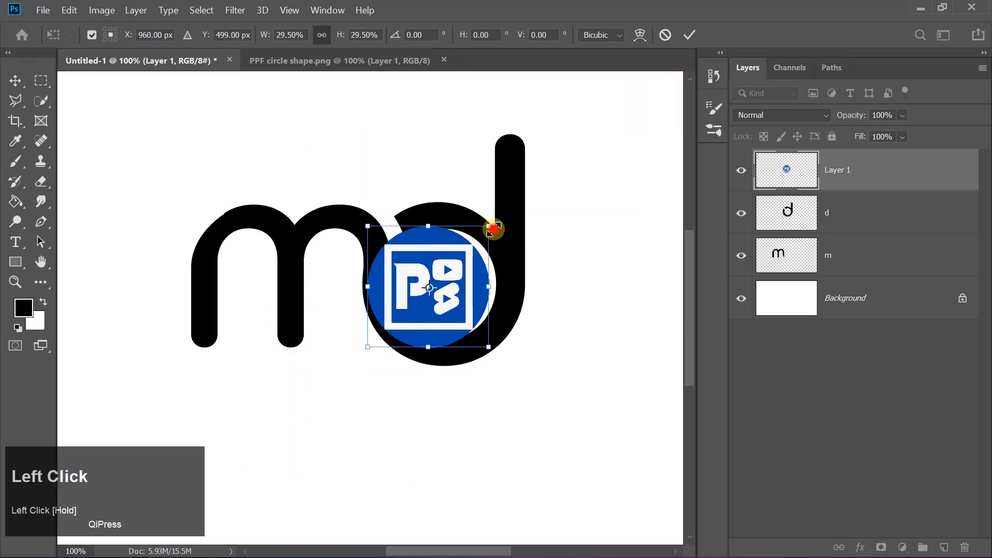
{"action": "left_click_drag", "start_coordinate": [492, 229], "coordinate": [457, 263]}
{"action": "left_click_drag", "start_coordinate": [426, 300], "coordinate": [462, 281]}
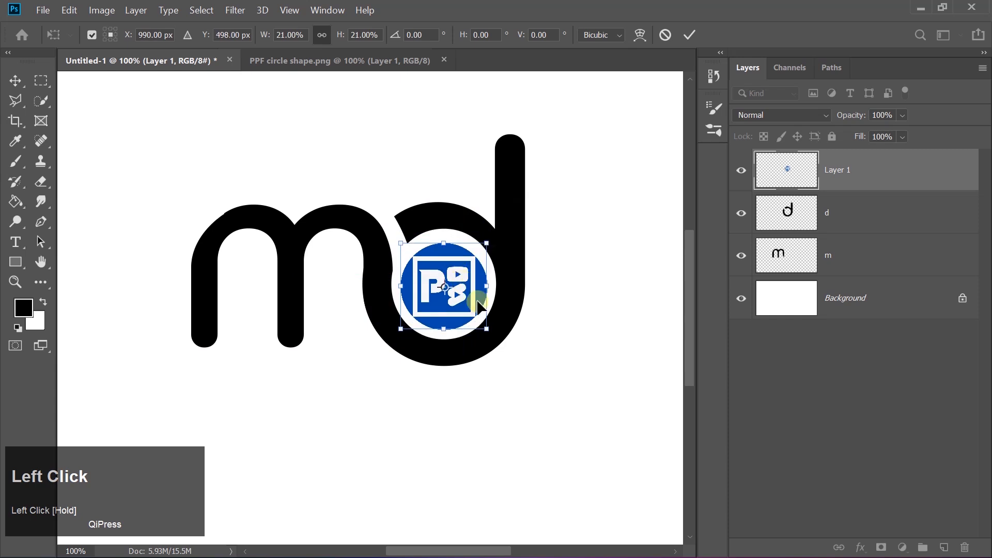
{"action": "left_click_drag", "start_coordinate": [488, 326], "coordinate": [494, 331]}
{"action": "key", "text": "Return"}
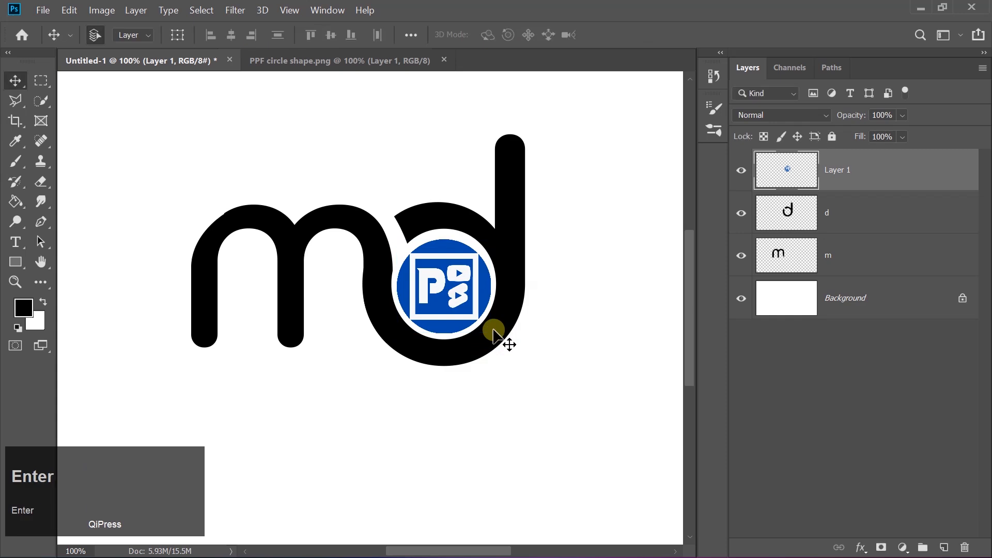
{"action": "left_click", "coordinate": [446, 304]}
{"action": "key", "text": "Up"}
{"action": "key", "text": "Up"}
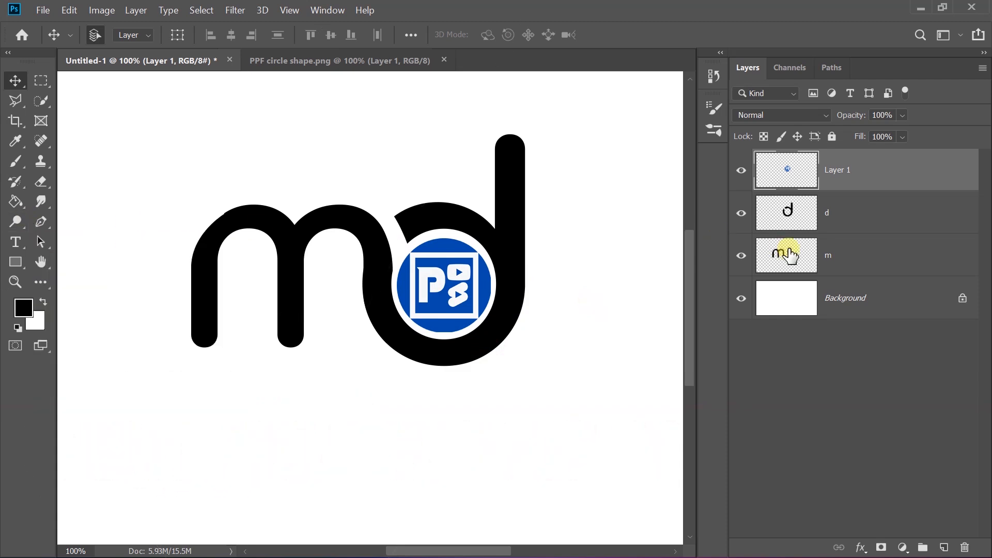
Step: Set the foreground color to red f90808 and fill the letter on the d layer with the Paint Bucket
{"action": "left_click", "coordinate": [789, 209]}
{"action": "left_click", "coordinate": [13, 199]}
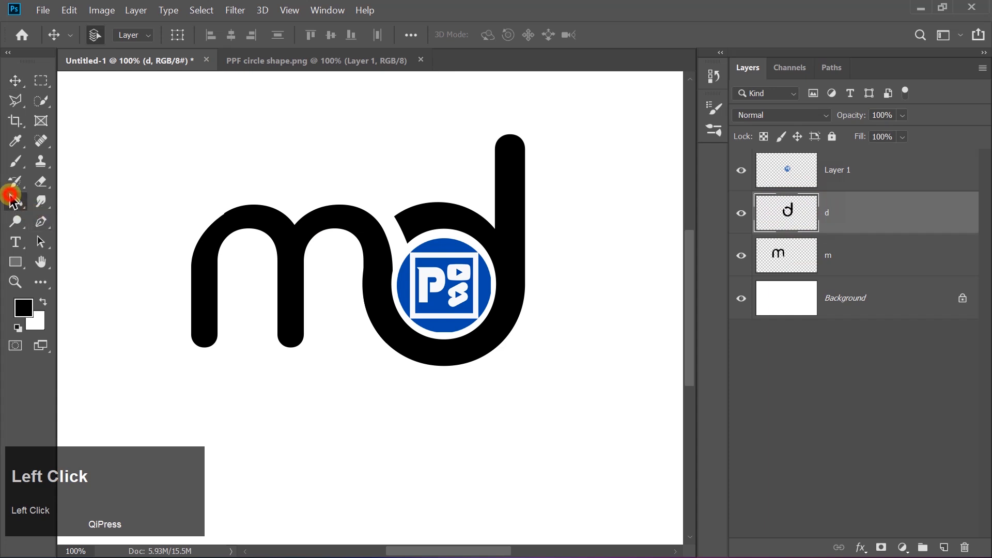
{"action": "left_click", "coordinate": [22, 309]}
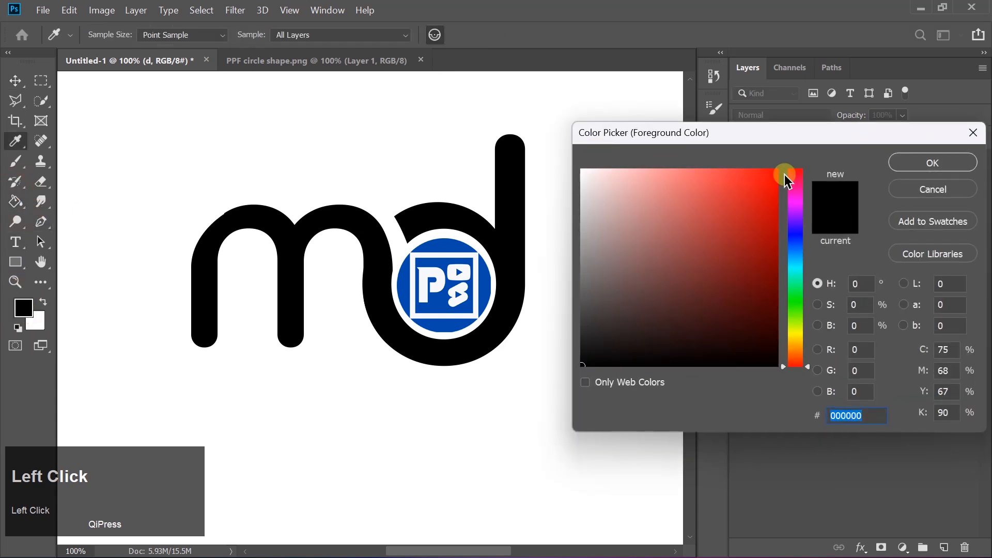
{"action": "left_click", "coordinate": [772, 173]}
{"action": "left_click", "coordinate": [925, 164]}
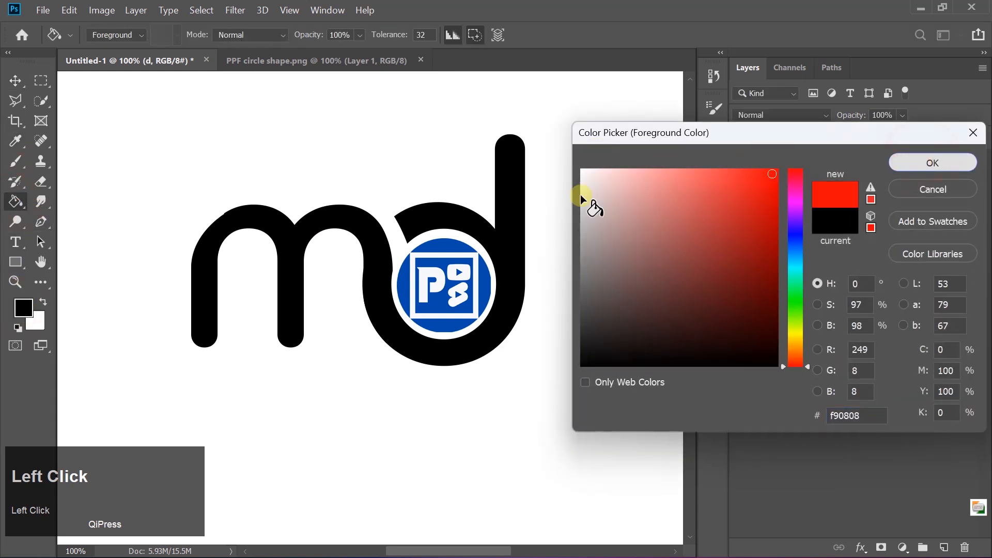
{"action": "left_click", "coordinate": [501, 240]}
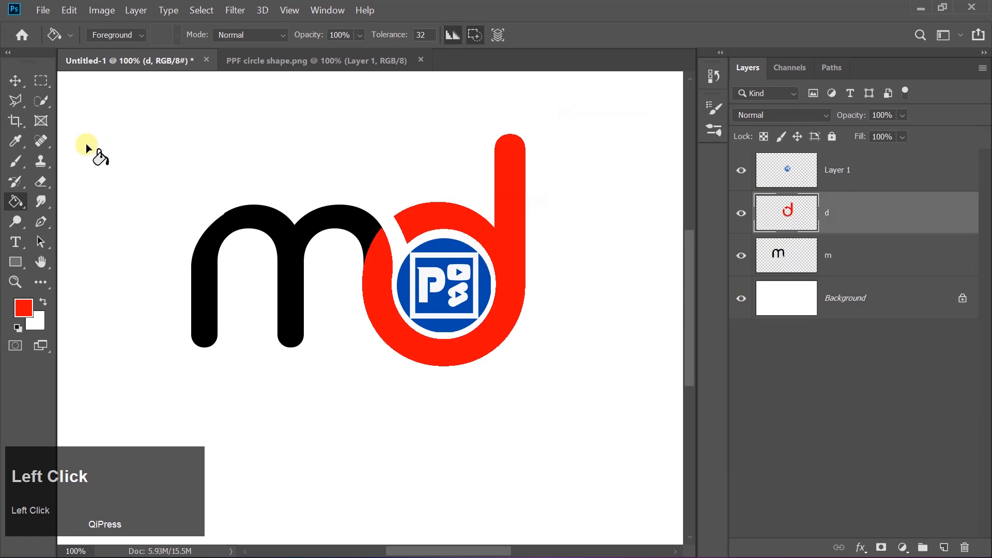
Step: Hide the Background layer and merge the m, d and circular logo layers into one layer, Layer 1
{"action": "left_click", "coordinate": [15, 81]}
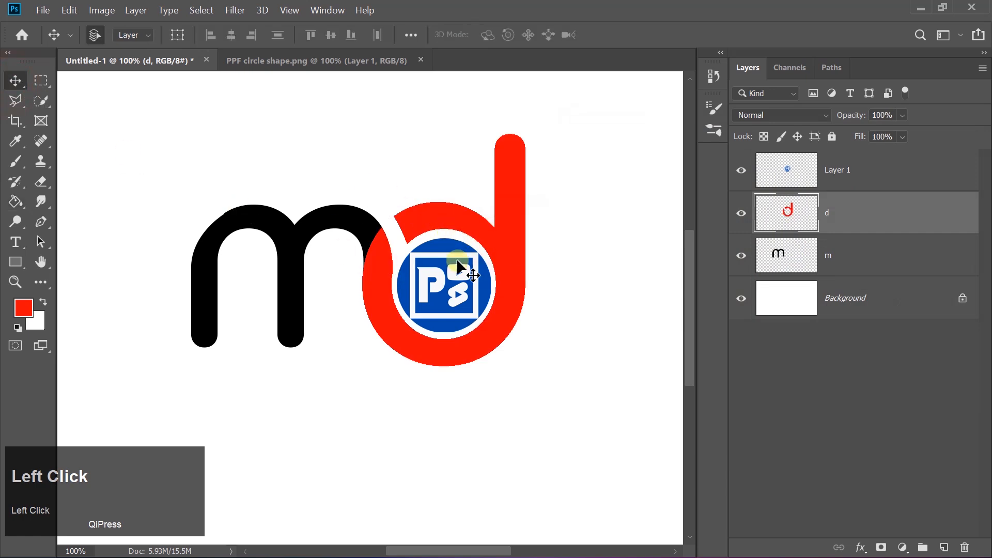
{"action": "left_click", "coordinate": [740, 298]}
{"action": "left_click", "coordinate": [848, 169]}
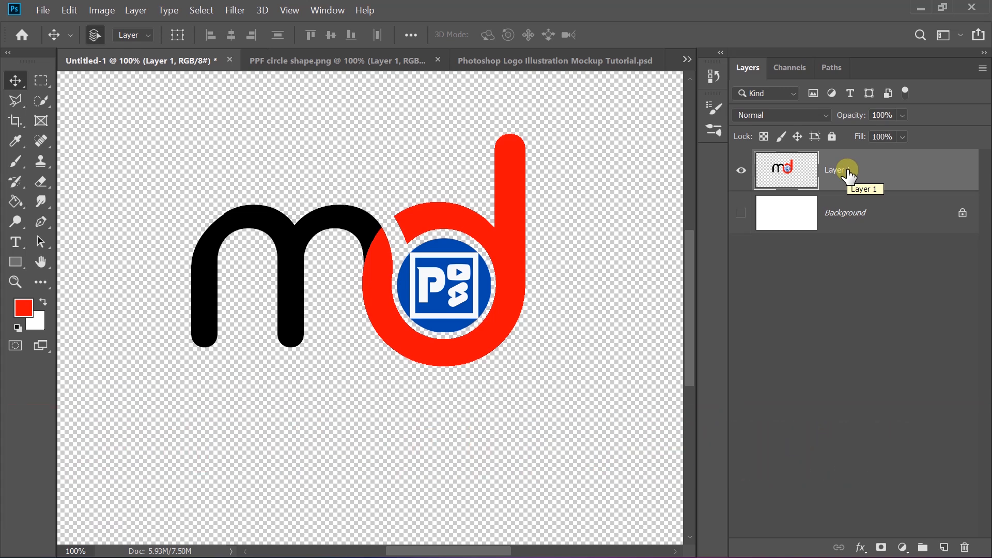
Step: Open the [YOUR LOGO HERE] smart object of the Photoshop Logo Illustration Mockup and copy the merged md logo into it
{"action": "left_click", "coordinate": [546, 61]}
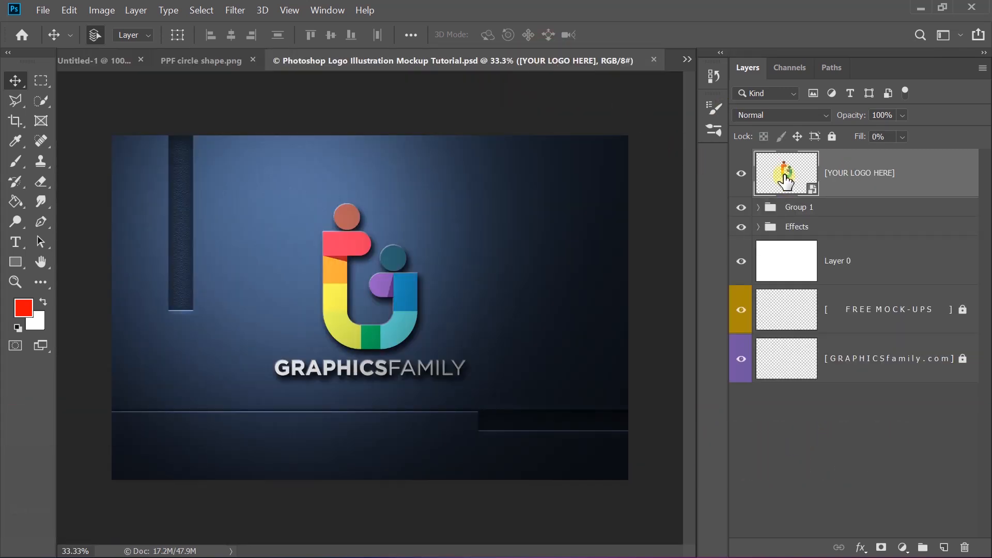
{"action": "double_click", "coordinate": [791, 189]}
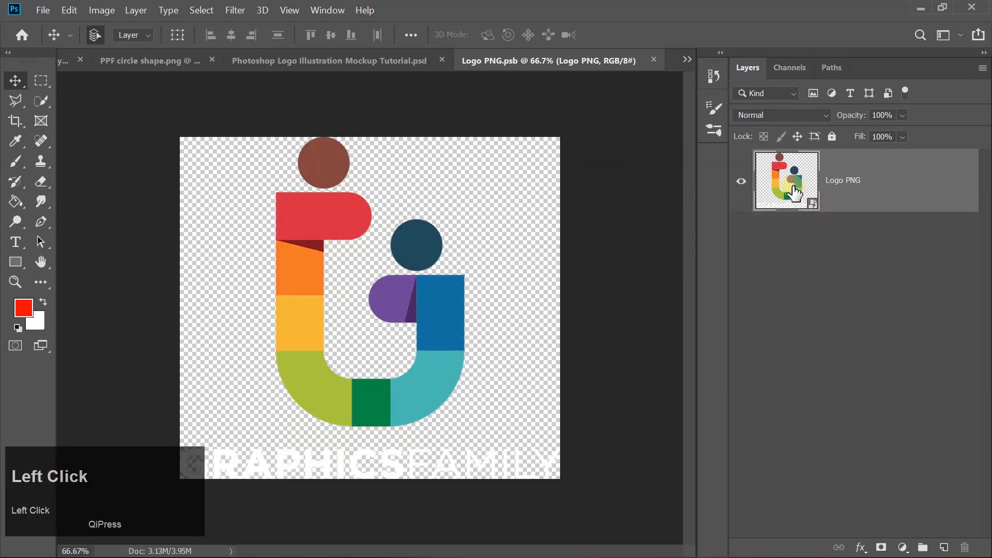
{"action": "left_click", "coordinate": [61, 62]}
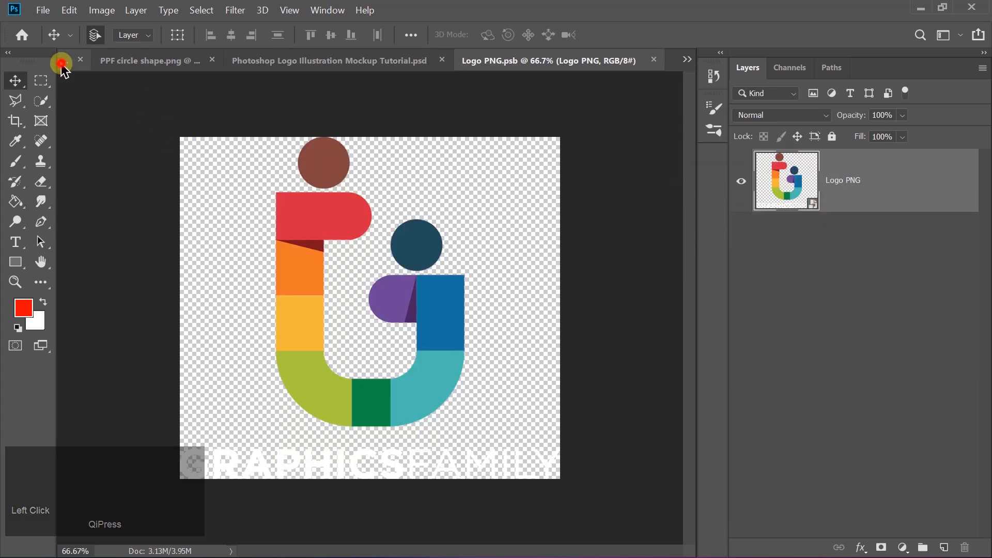
{"action": "left_click_drag", "start_coordinate": [297, 256], "coordinate": [583, 117]}
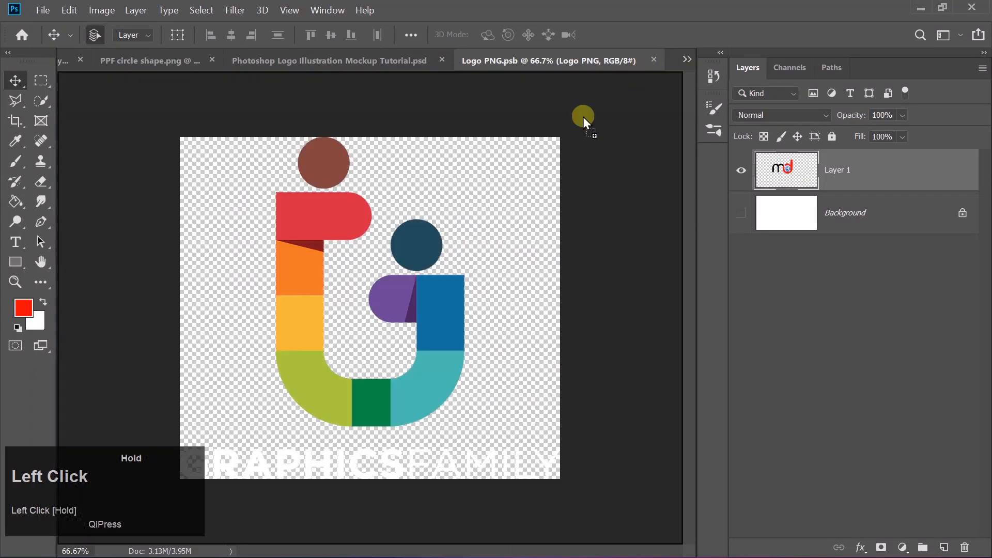
{"action": "left_click_drag", "start_coordinate": [371, 284], "coordinate": [342, 307]}
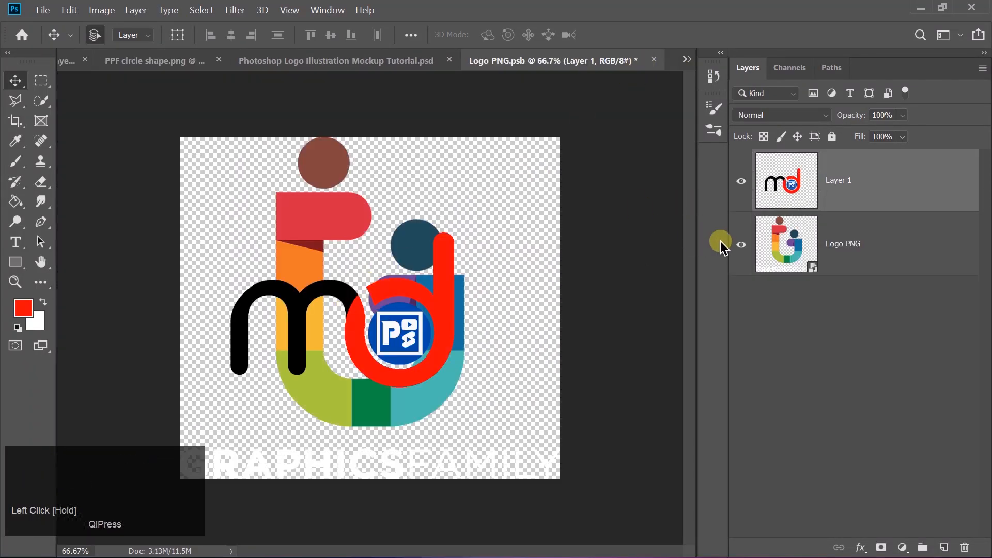
Step: Hide the Logo PNG layer, scale the md logo to about 148.69%, and centre it on the smart object's canvas
{"action": "left_click", "coordinate": [741, 247]}
{"action": "key", "text": "ctrl+t"}
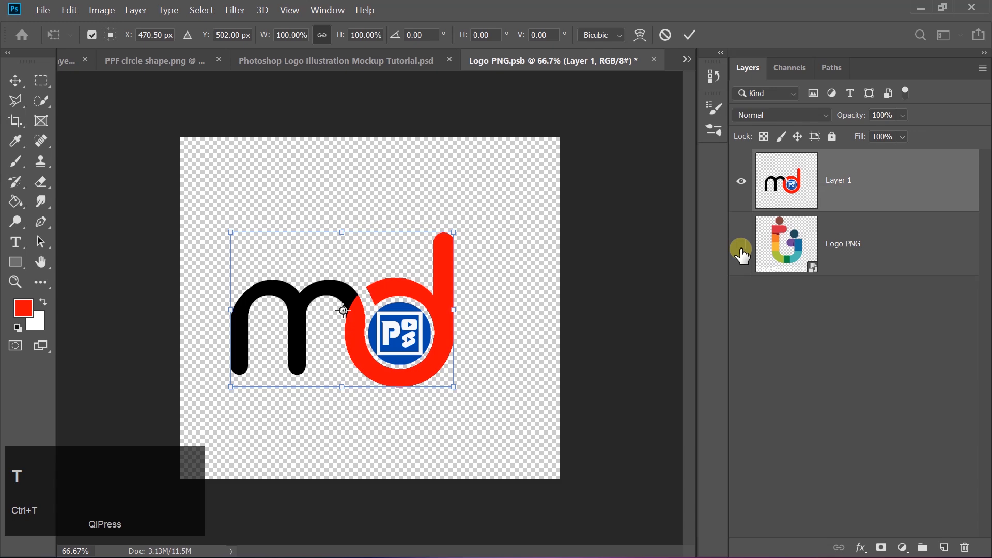
{"action": "left_click_drag", "start_coordinate": [452, 233], "coordinate": [561, 162]}
{"action": "left_click_drag", "start_coordinate": [528, 265], "coordinate": [497, 289]}
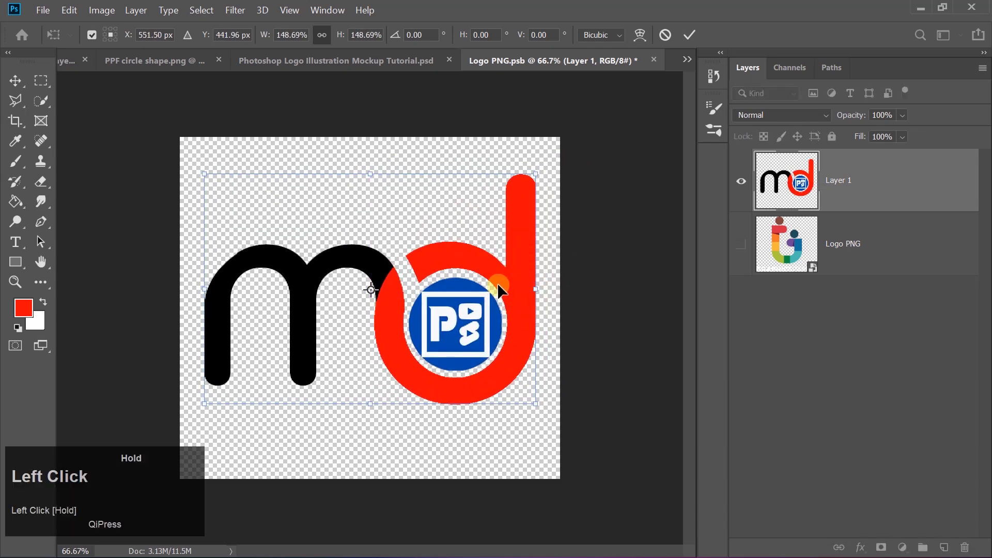
{"action": "left_click", "coordinate": [689, 36]}
Step: Close Logo PNG.psb with its changes saved and switch to the logo mockup document to view the md logo
{"action": "left_click", "coordinate": [654, 60]}
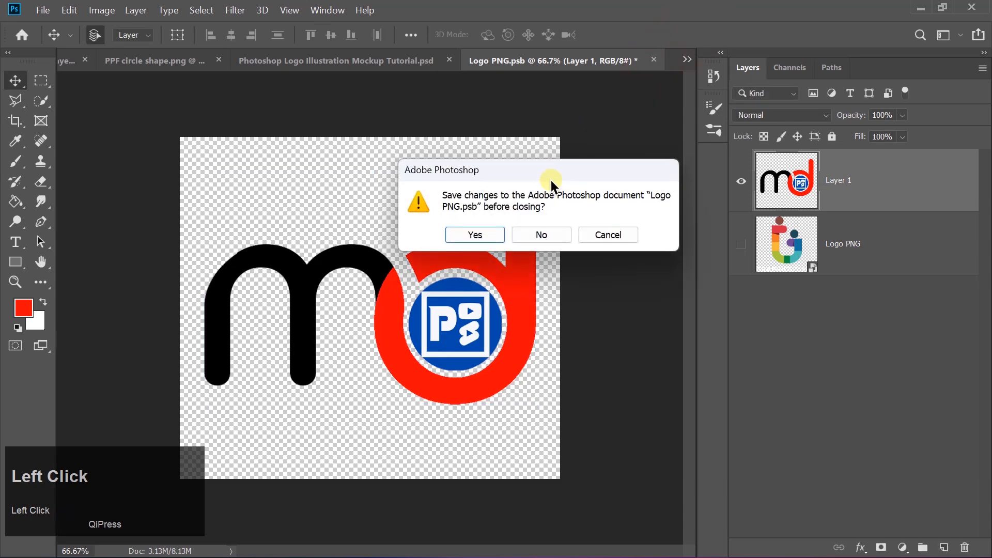
{"action": "left_click", "coordinate": [475, 235]}
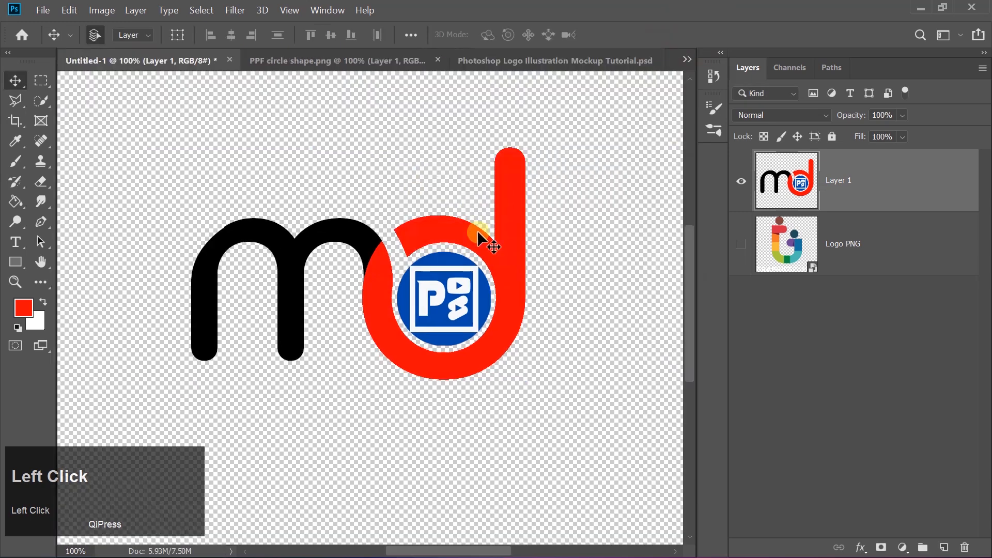
{"action": "left_click", "coordinate": [501, 60]}
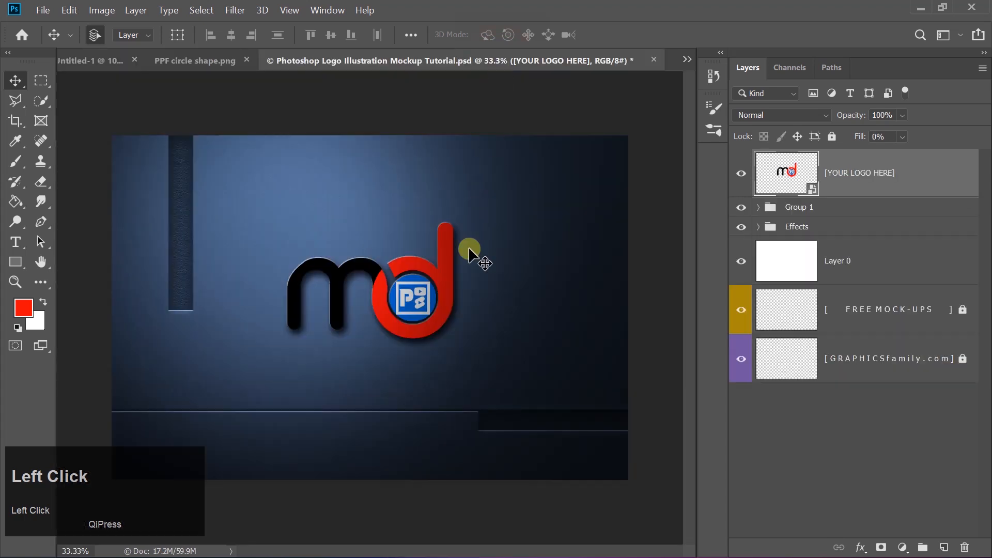
{"action": "key", "text": "ctrl+equal"}
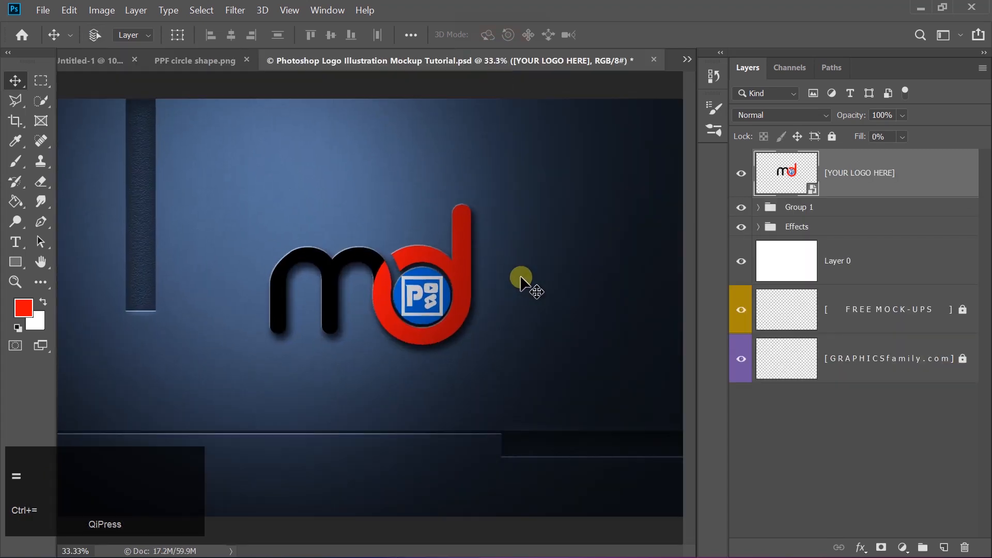